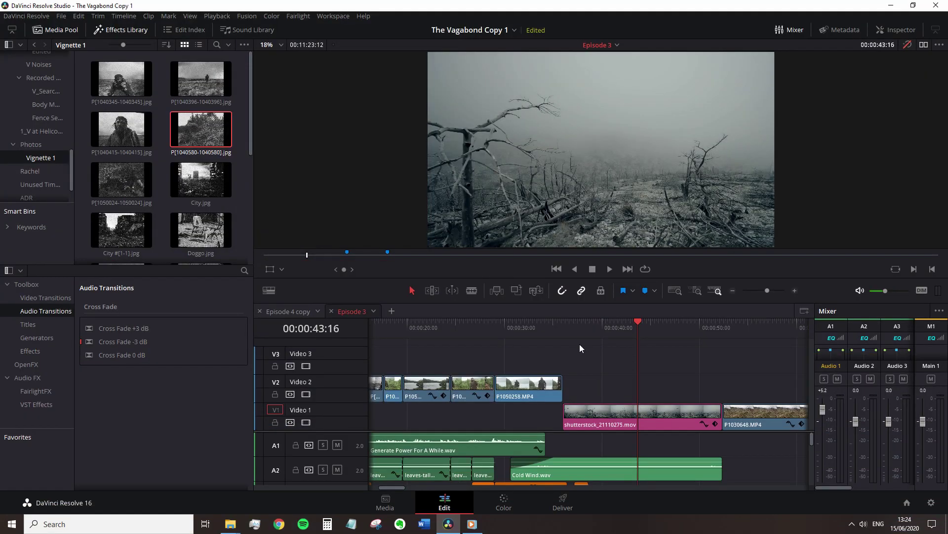
- Put photos P[1050024] and P[1040580] on Video 2 at playhead 00:00:40:05
left_click(574, 328)
left_click(626, 326)
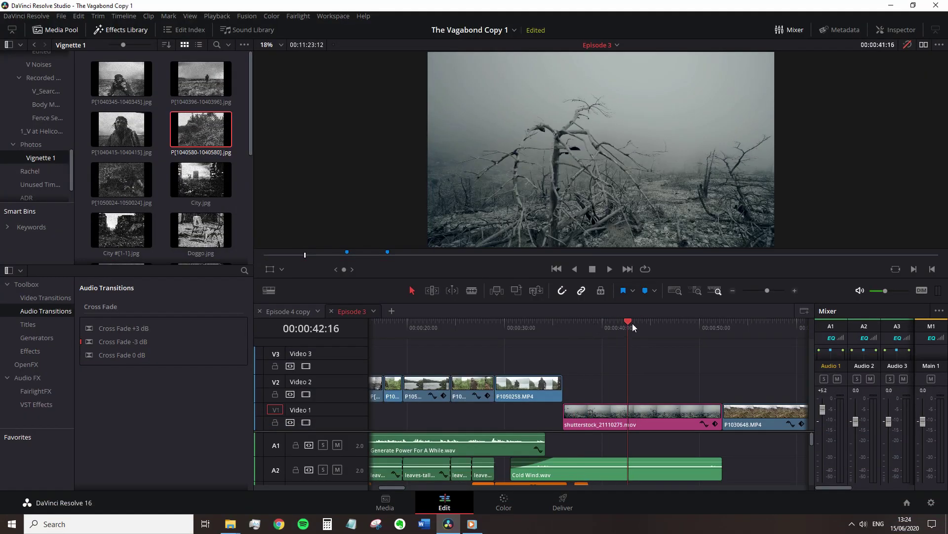
left_click(607, 327)
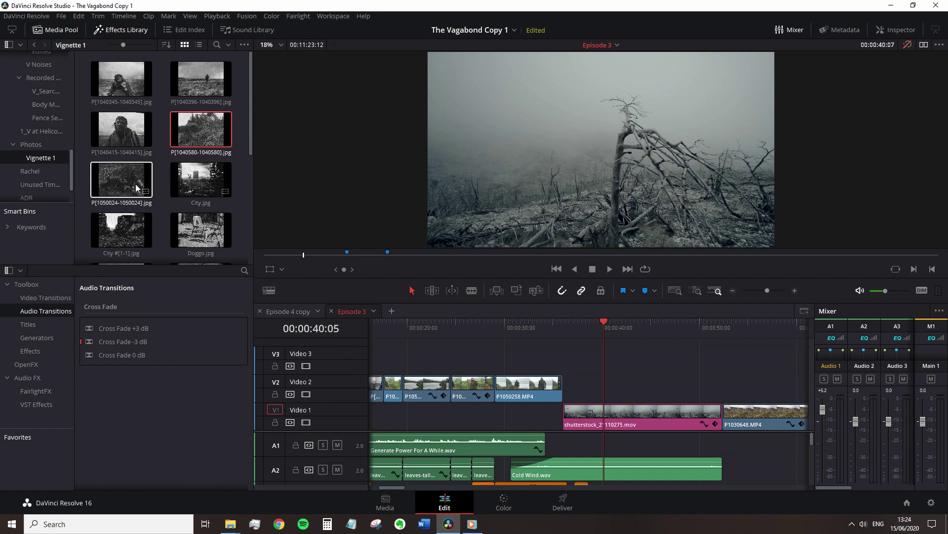
mouse_move(122, 180)
left_mouse_down()
mouse_move(611, 335)
mouse_move(575, 430)
left_mouse_up()
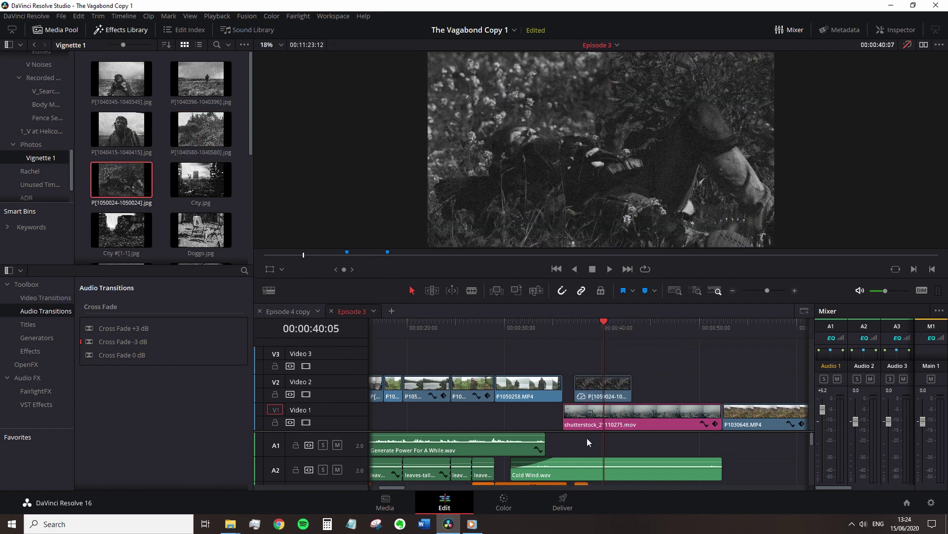
left_click_drag(204, 140, 604, 388)
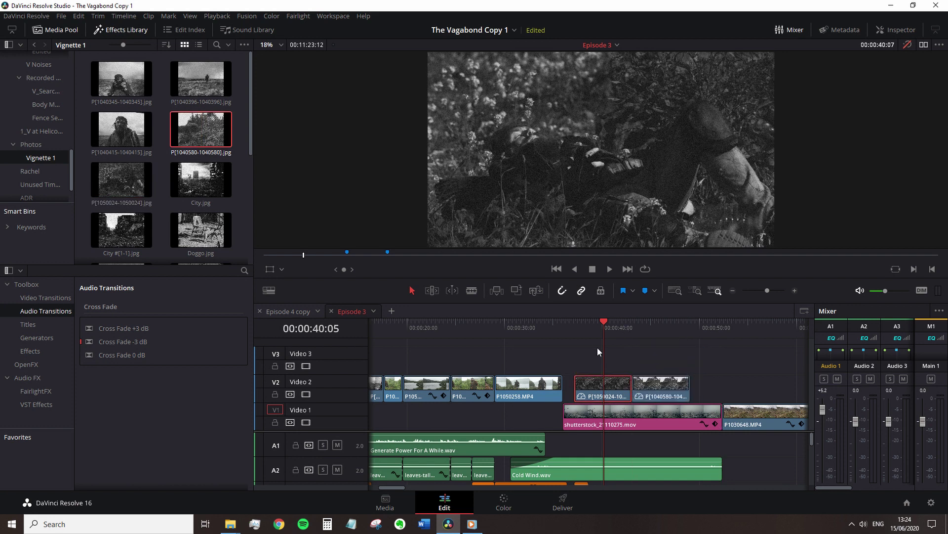
- Shift both photo clips slightly left and shorten each one on Video 2
left_click(579, 328)
mouse_move(602, 397)
left_mouse_down()
mouse_move(590, 396)
mouse_move(628, 405)
left_mouse_up()
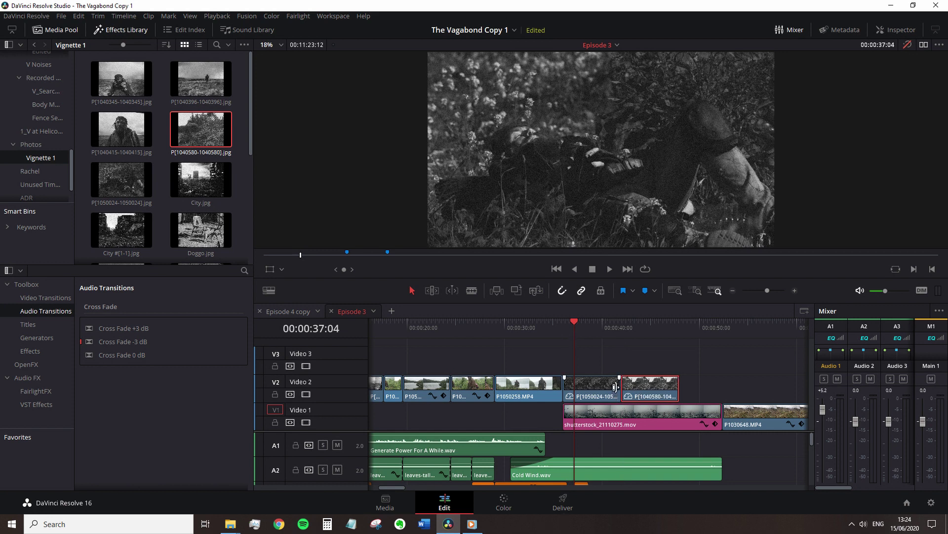
left_click_drag(614, 386, 588, 386)
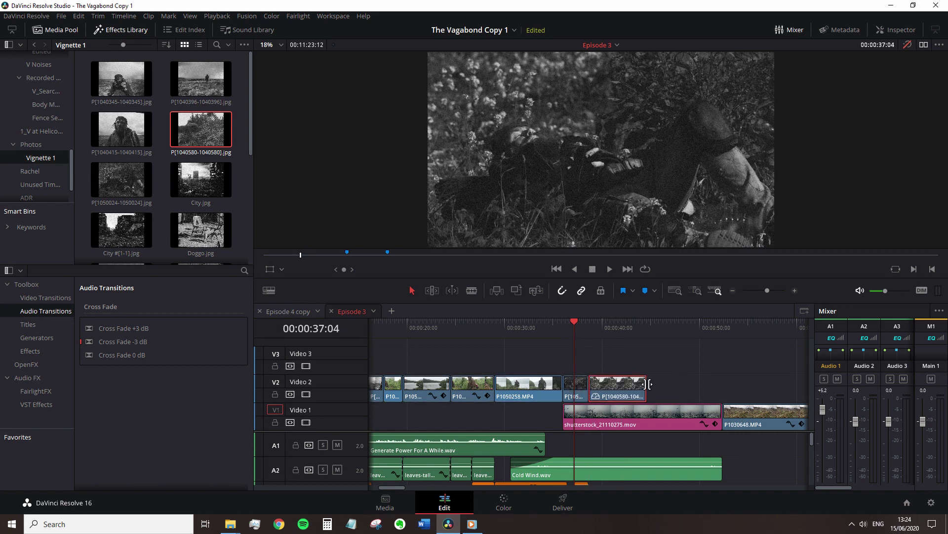
left_click_drag(646, 384, 614, 384)
- Add the City and Doggo photos after the clips, then remove the photo clips again
mouse_move(201, 181)
left_mouse_down()
mouse_move(598, 341)
mouse_move(615, 385)
mouse_move(631, 384)
left_mouse_up()
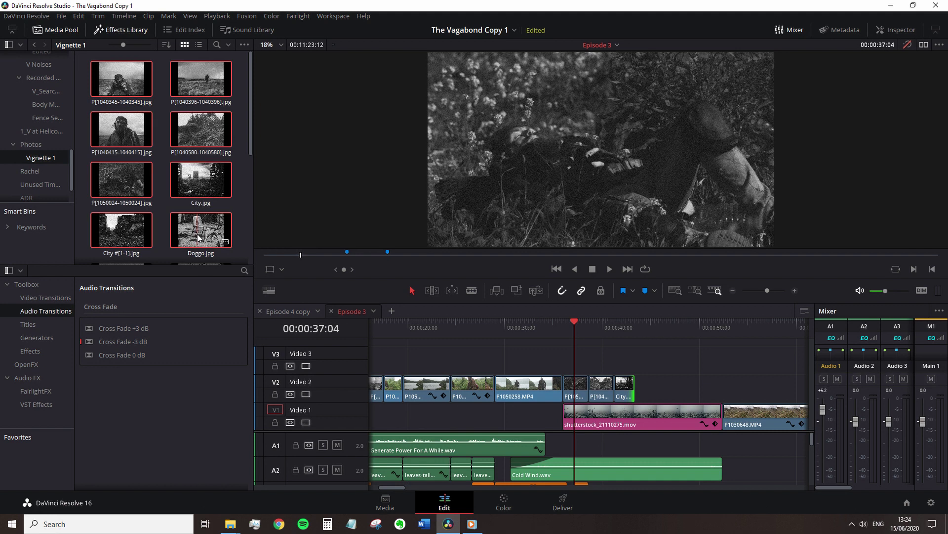
left_click_drag(198, 238, 630, 423)
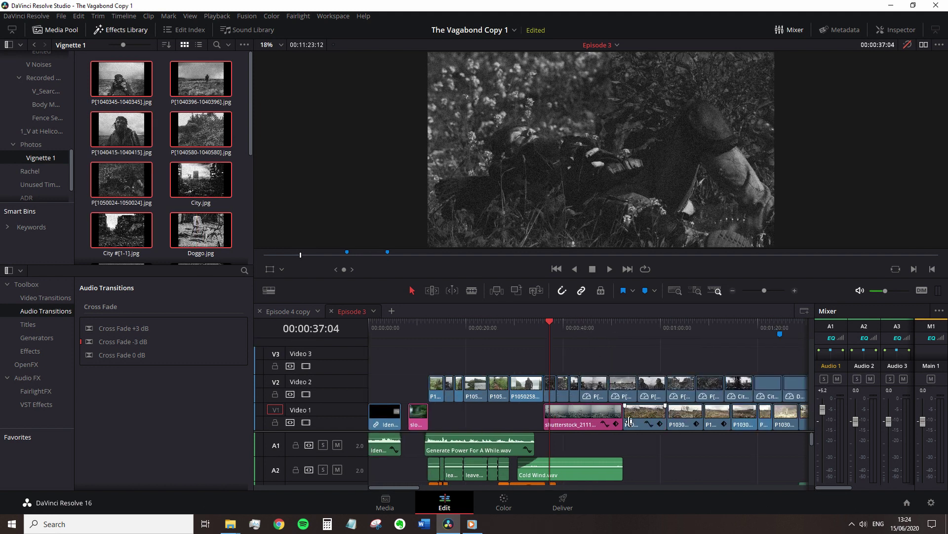
scroll(630, 423, "down", 2)
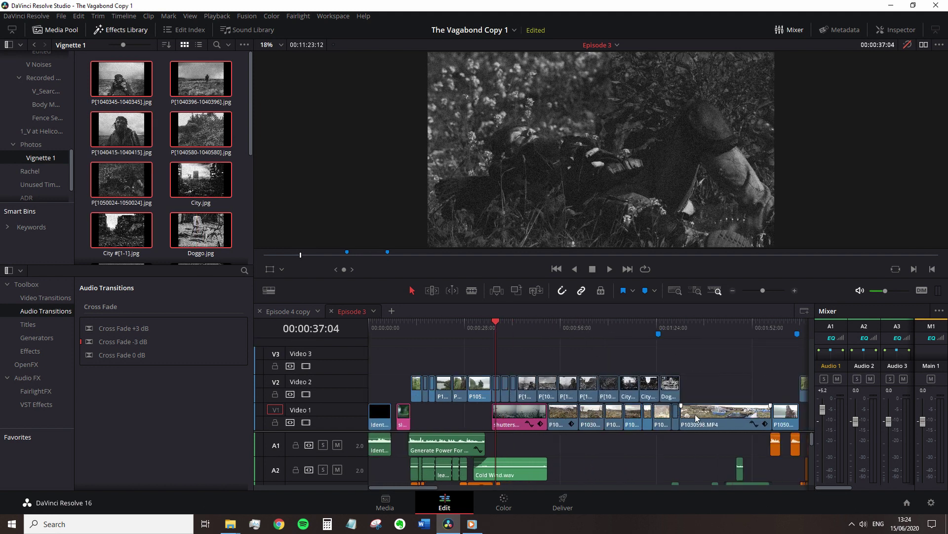
key("ctrl+z")
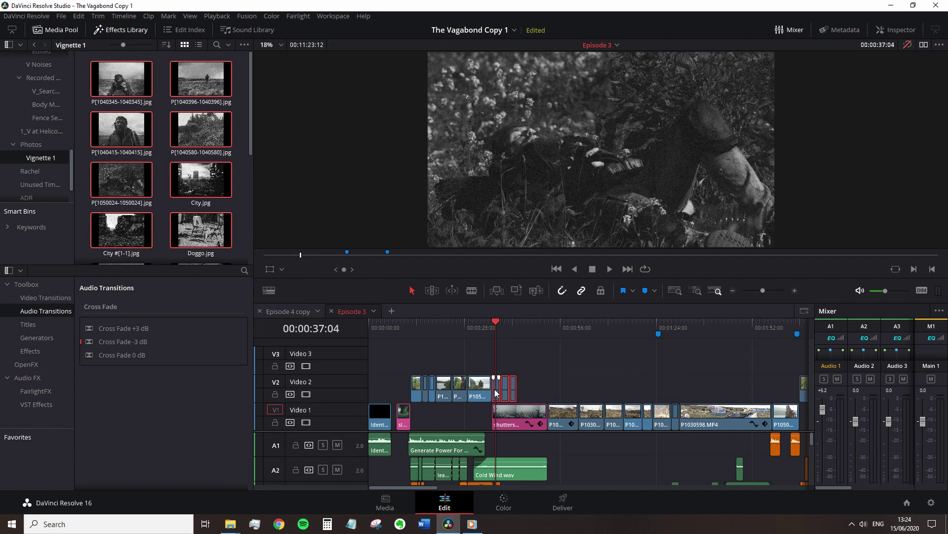
key("ctrl+z")
- Under Preferences > User > Editing, set Standard still duration to 3 seconds and save
left_click(30, 15)
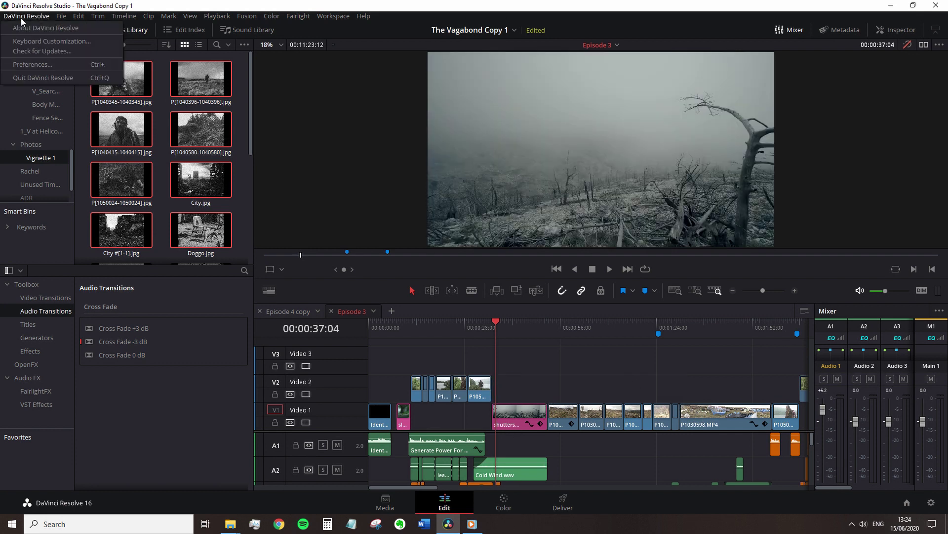
left_click(43, 65)
left_click(510, 96)
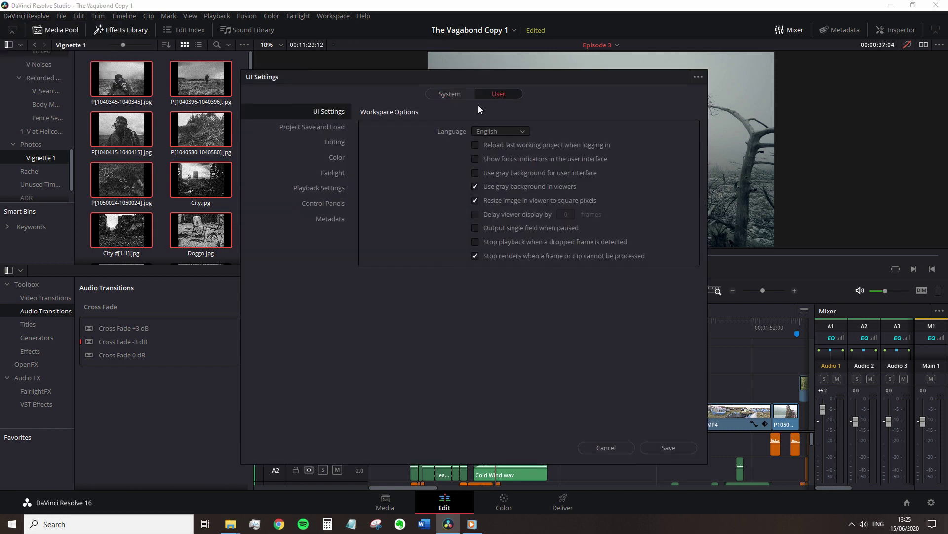
left_click(331, 144)
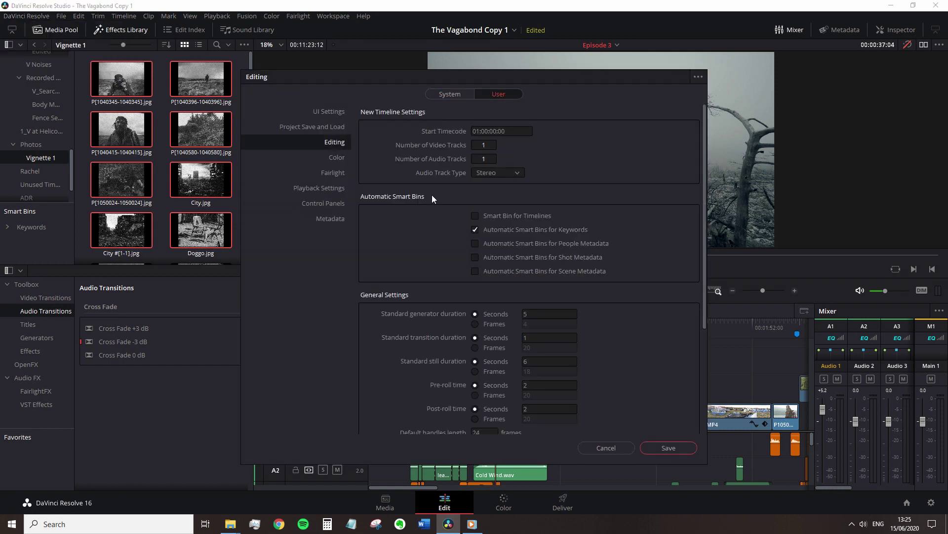
scroll(441, 205, "down", 2)
scroll(440, 206, "down", 2)
scroll(438, 206, "down", 1)
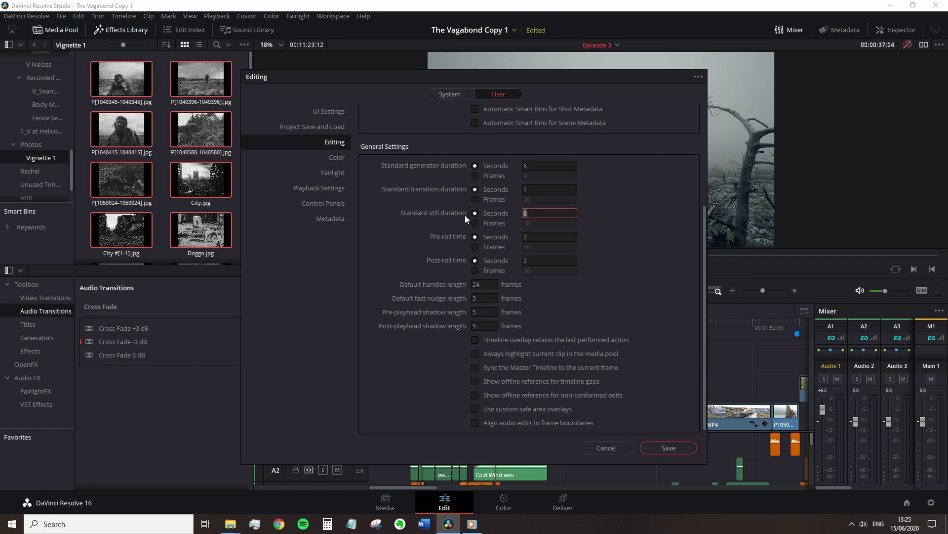
type("3")
key("Return")
type("24")
left_click(476, 214)
left_click(669, 447)
- Drag an item from the Media Pool toward the timeline
left_click_drag(225, 192, 519, 375)
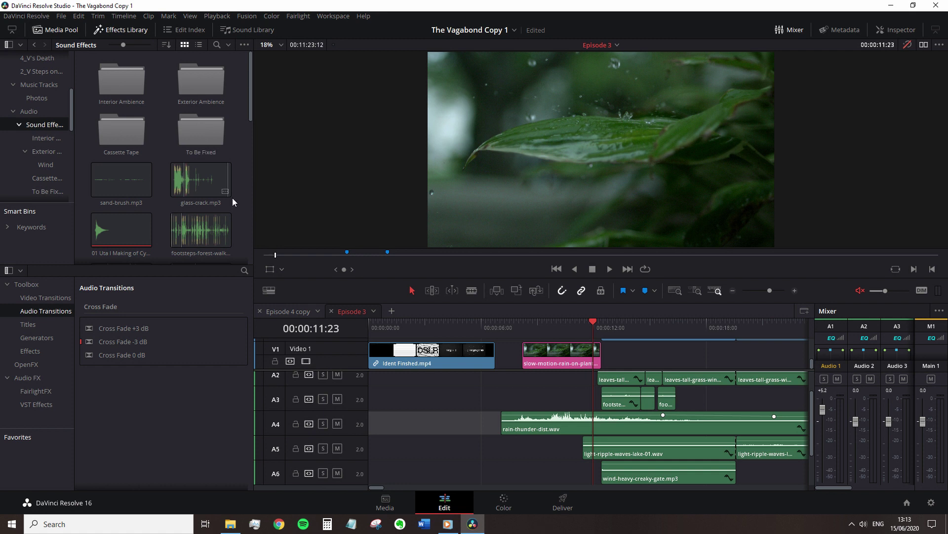
- Colour the five To Be Fixed clips Orange, then use Select Clips With Clip Color > Orange
double_click(194, 140)
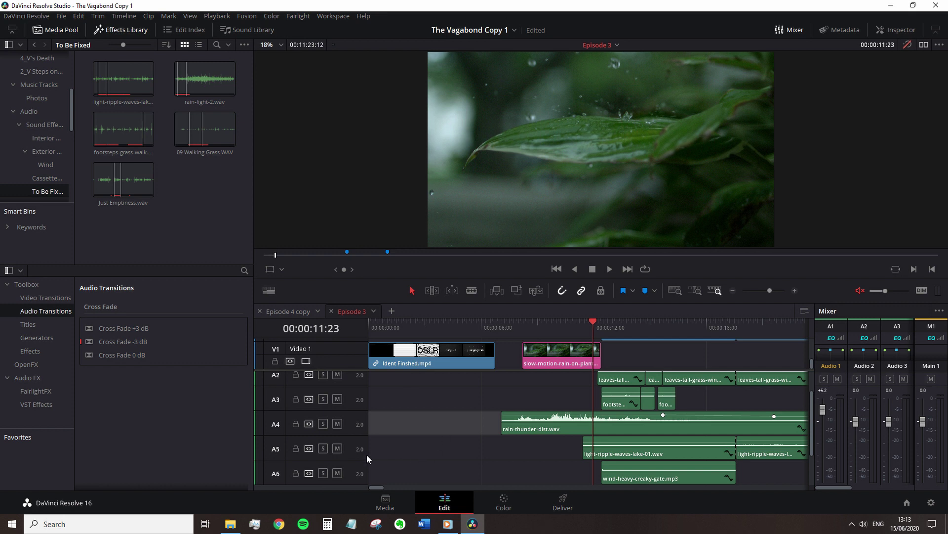
left_click_drag(236, 223, 113, 78)
right_click(113, 79)
mouse_move(200, 213)
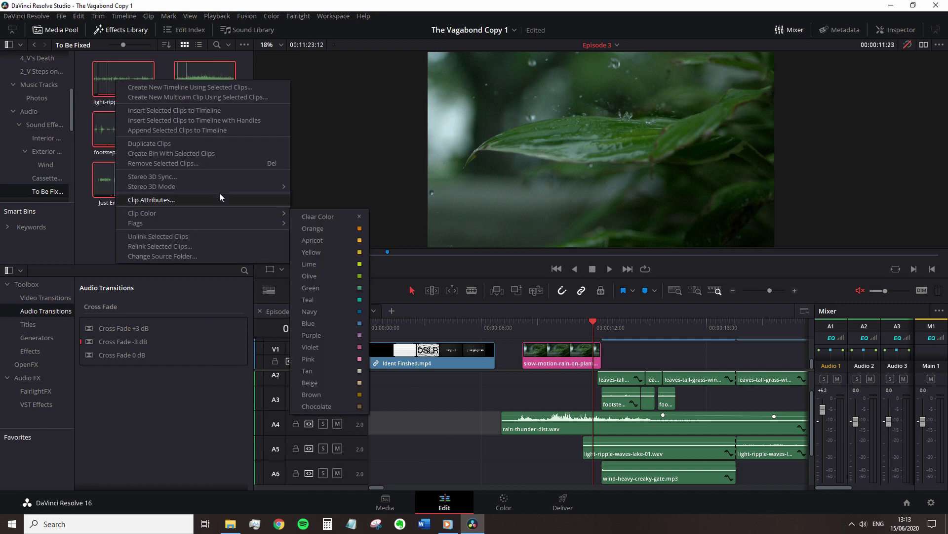
left_click(319, 228)
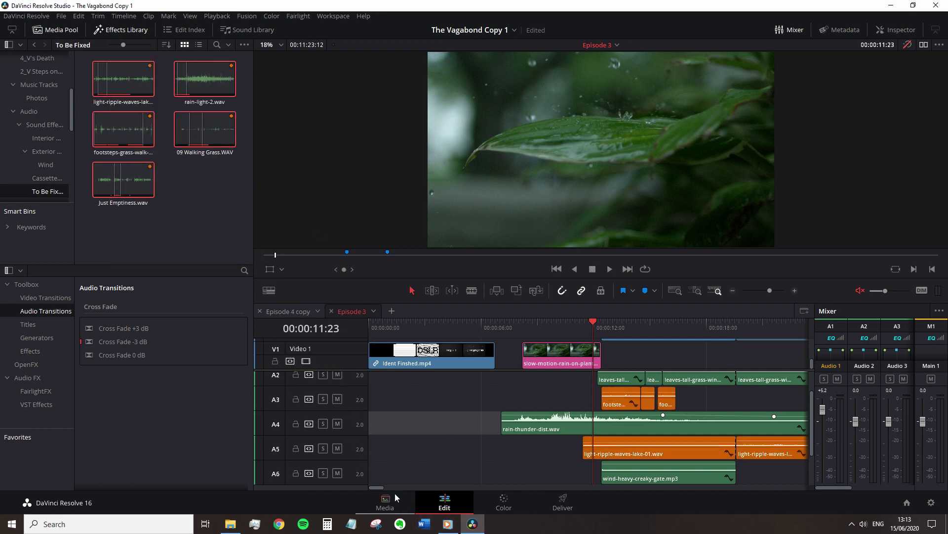
left_click_drag(378, 487, 387, 488)
scroll(471, 464, "down", 4)
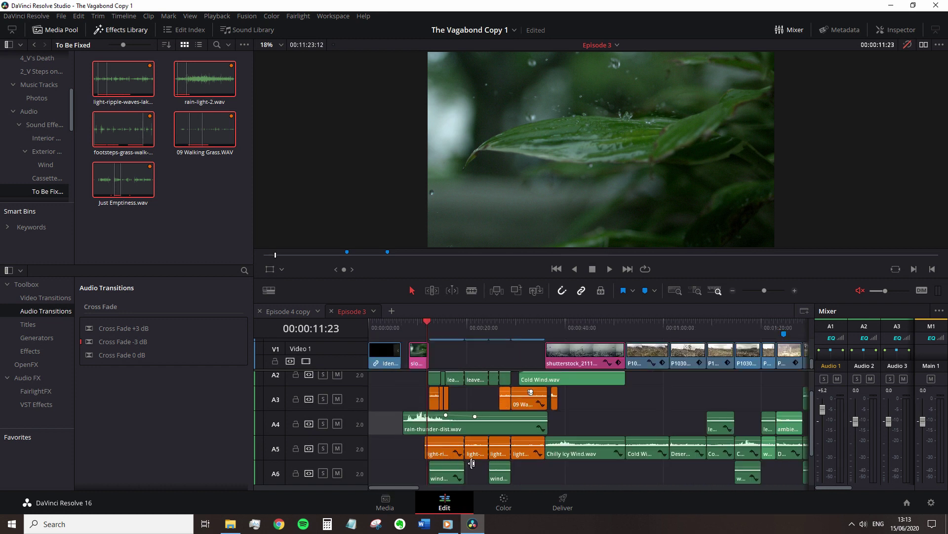
left_click(124, 16)
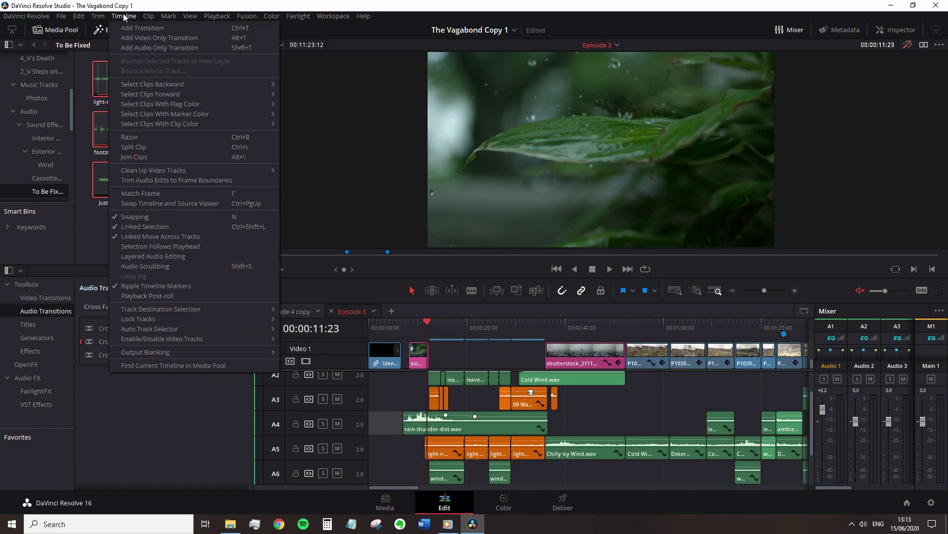
mouse_move(159, 124)
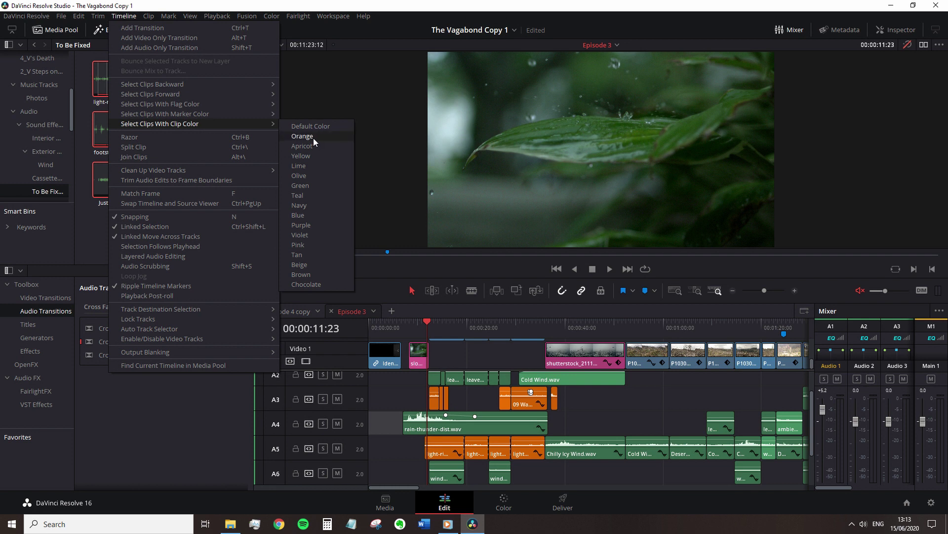
left_click(314, 138)
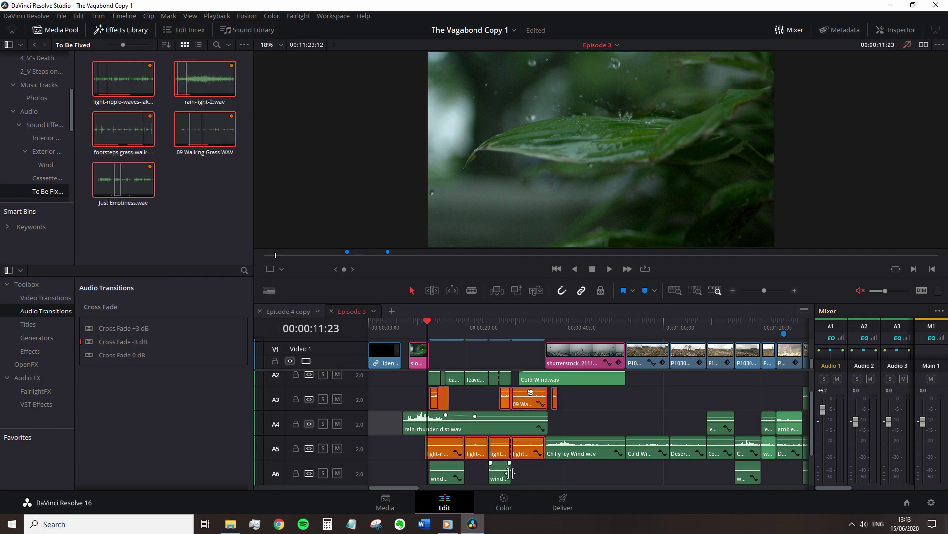
scroll(510, 463, "up", 1)
scroll(511, 463, "up", 2)
scroll(530, 472, "up", 1)
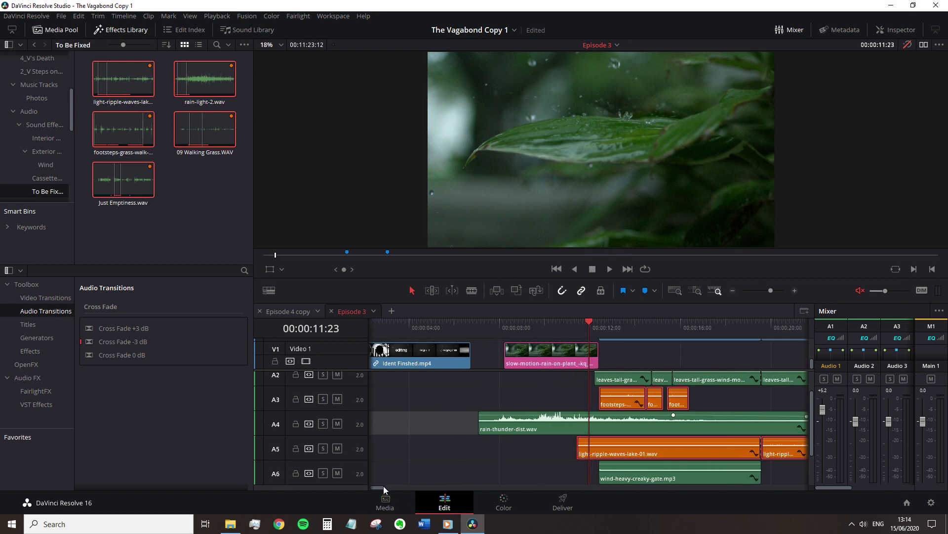
left_click_drag(382, 486, 389, 487)
scroll(511, 472, "down", 1)
scroll(523, 476, "down", 1)
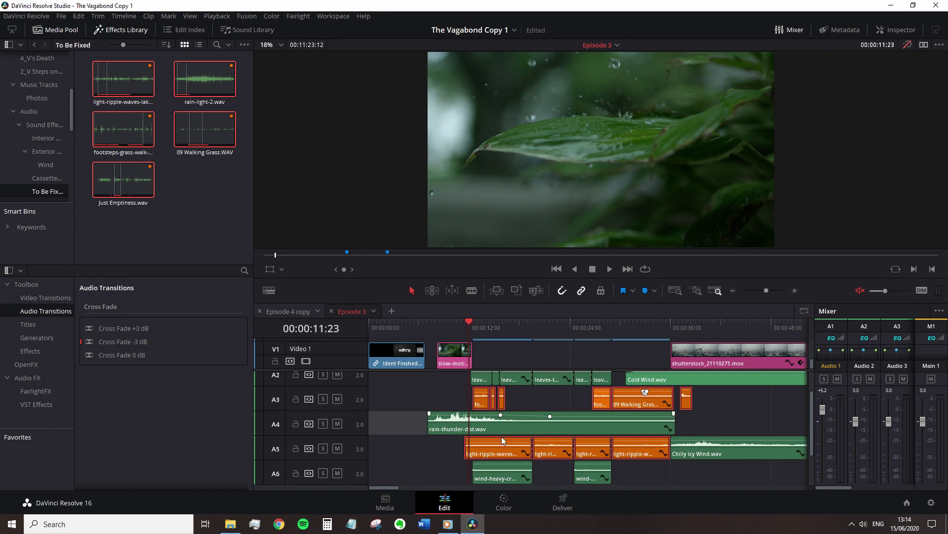
- Add Cross Fade 0 dB to the selected sound effect clips, undoing an accidental nudge
mouse_move(467, 448)
left_mouse_down()
mouse_move(456, 449)
mouse_move(602, 446)
left_mouse_up()
key("ctrl+z")
scroll(451, 463, "up", 1, "alt")
right_click(143, 354)
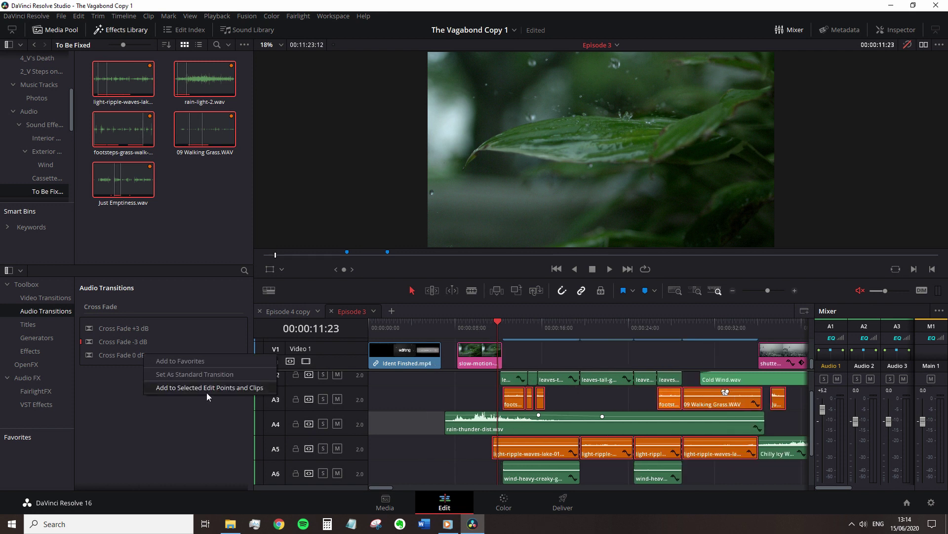
left_click(216, 389)
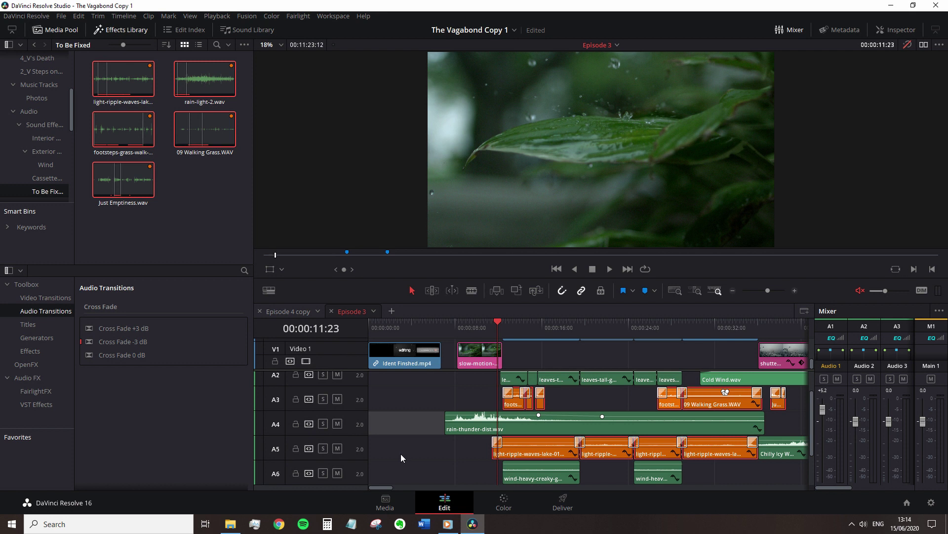
- Deselect the clips, undo moving the footsteps clips to A4, and select the A5 light-ripple clip
left_click(401, 453)
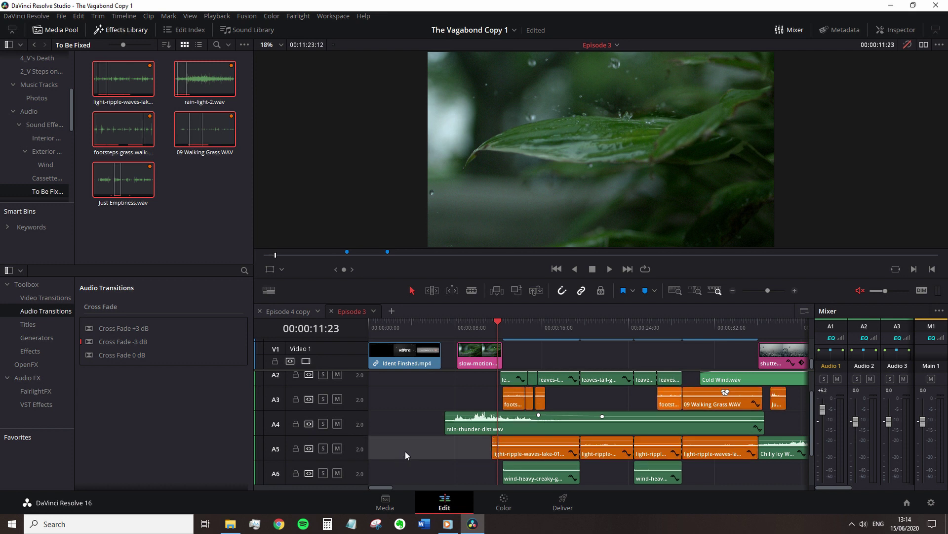
left_click_drag(519, 404, 417, 463)
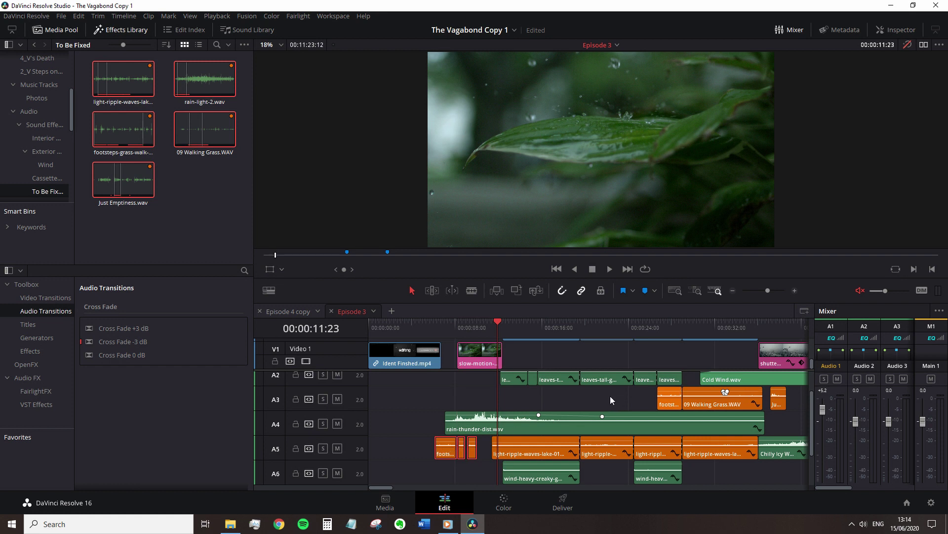
key("ctrl+z")
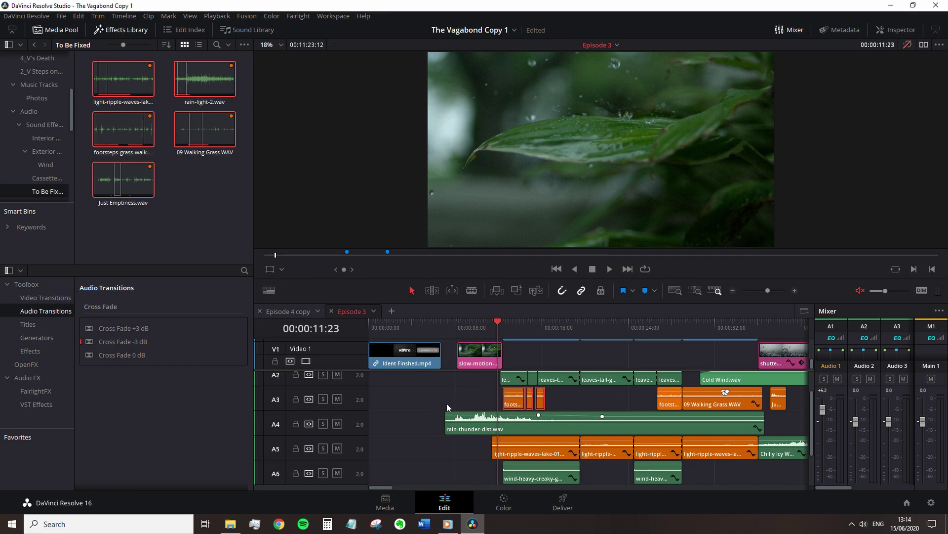
mouse_move(381, 488)
left_mouse_down()
mouse_move(425, 490)
mouse_move(383, 494)
left_mouse_up()
mouse_move(578, 450)
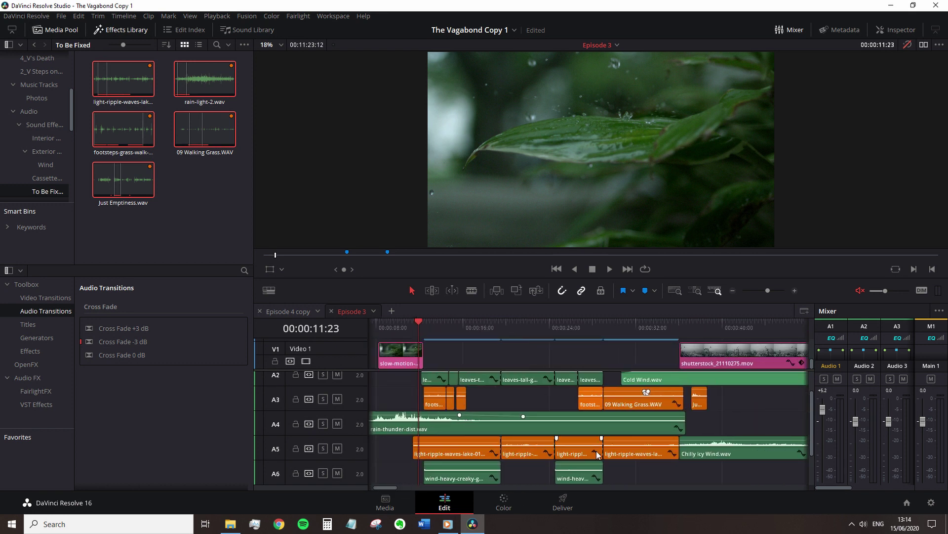
left_click(523, 457)
left_click(125, 16)
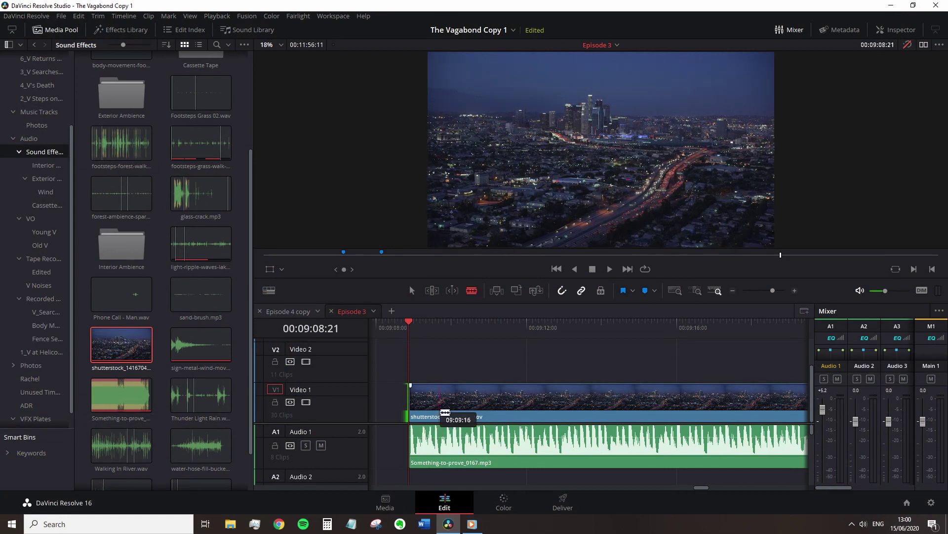
left_click(439, 414)
left_click(465, 413)
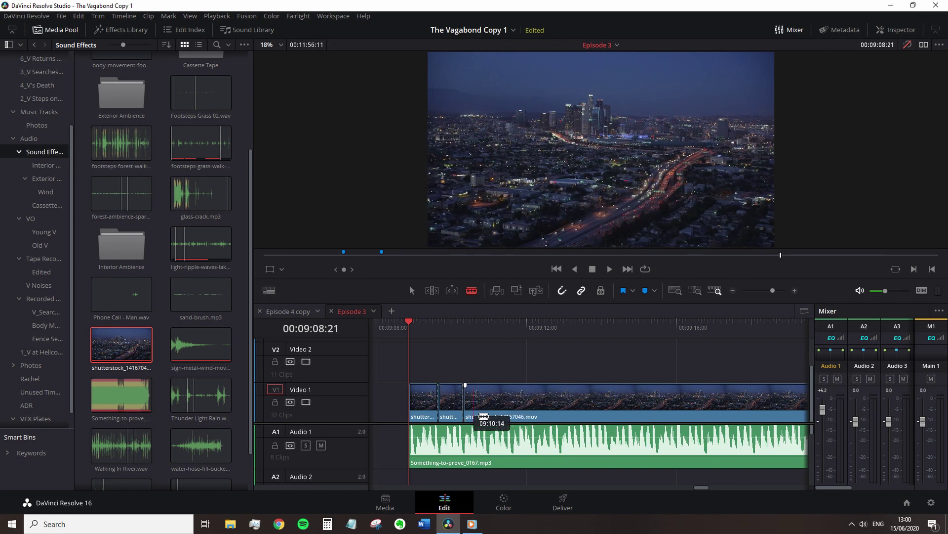
left_click(489, 414)
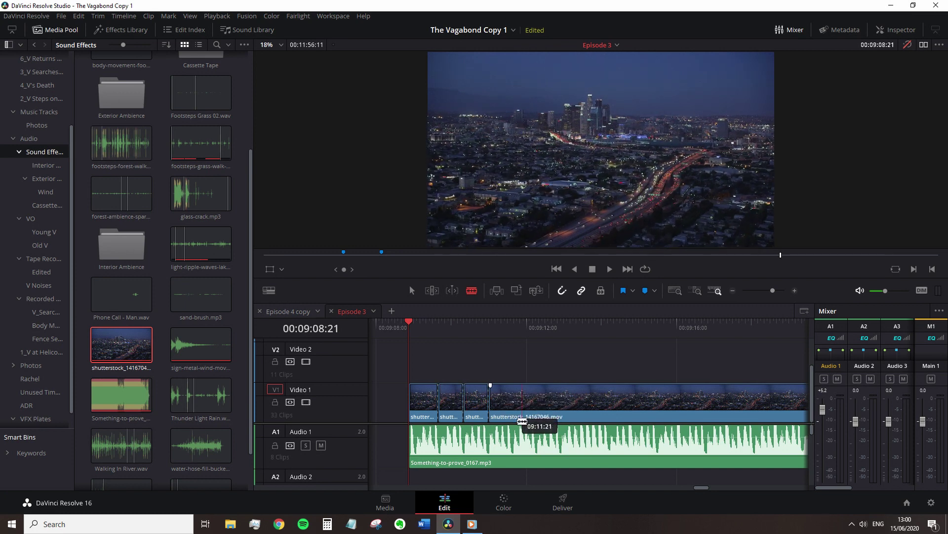
left_click(513, 414)
left_click(537, 419)
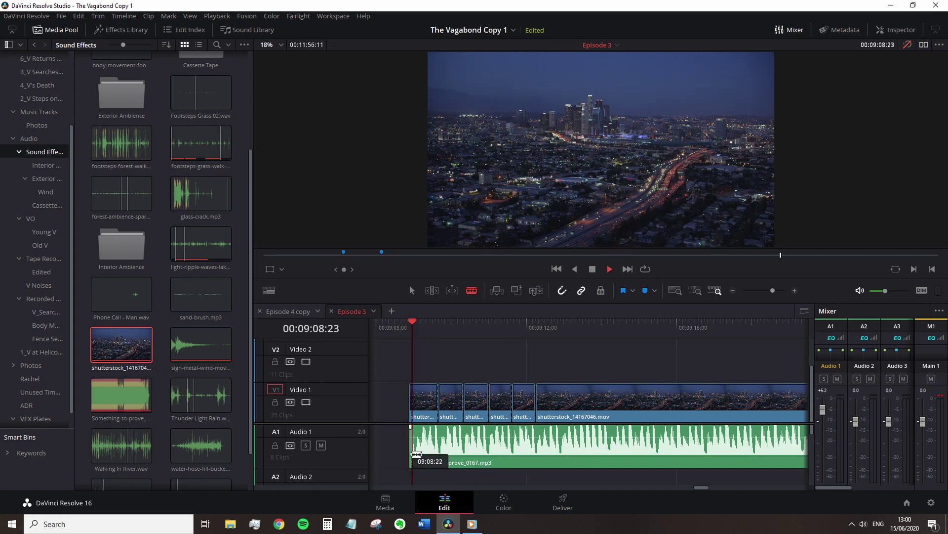
key("space")
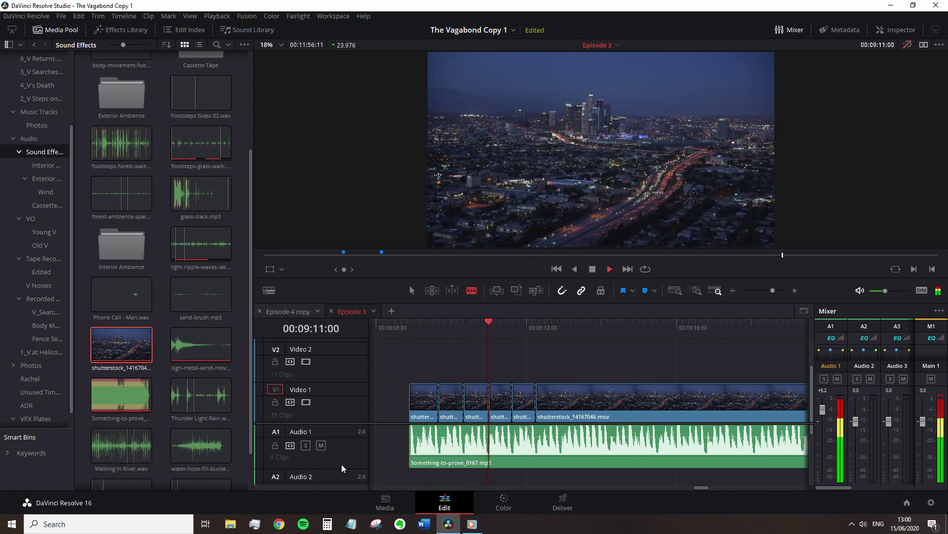
key("space")
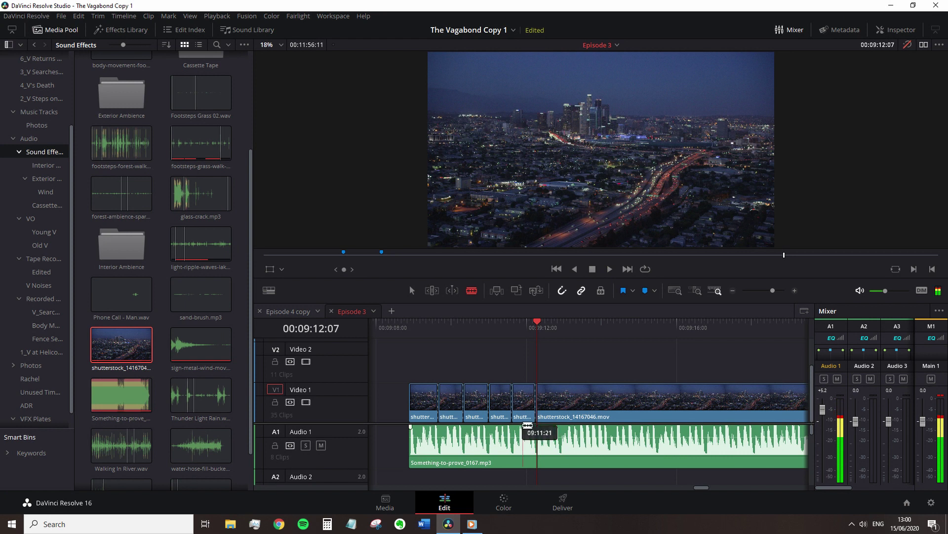
left_click(561, 416)
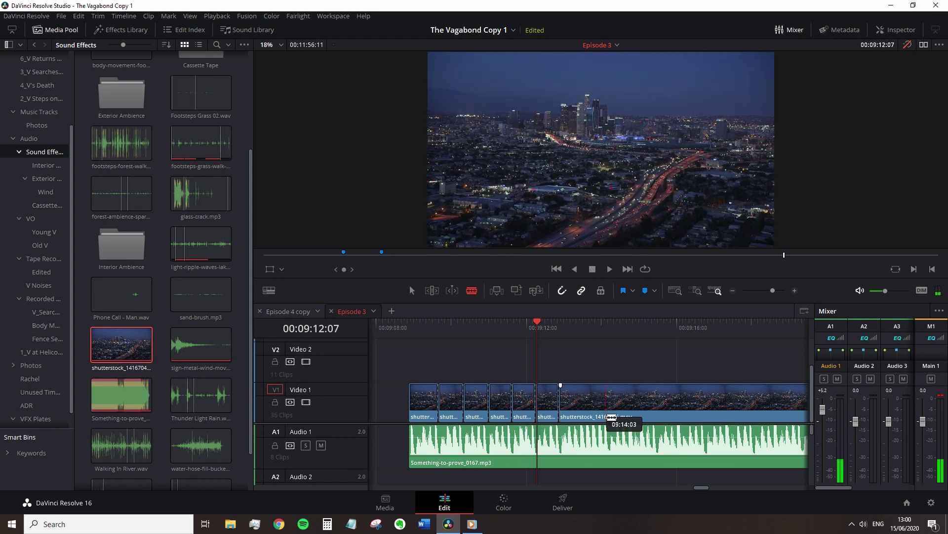
key("space")
key("space")
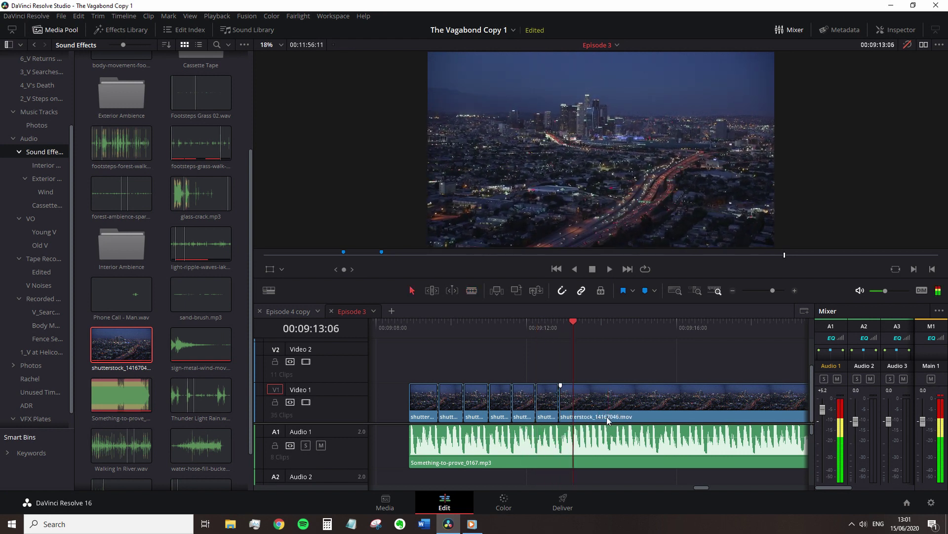
key("a")
key("ctrl+b")
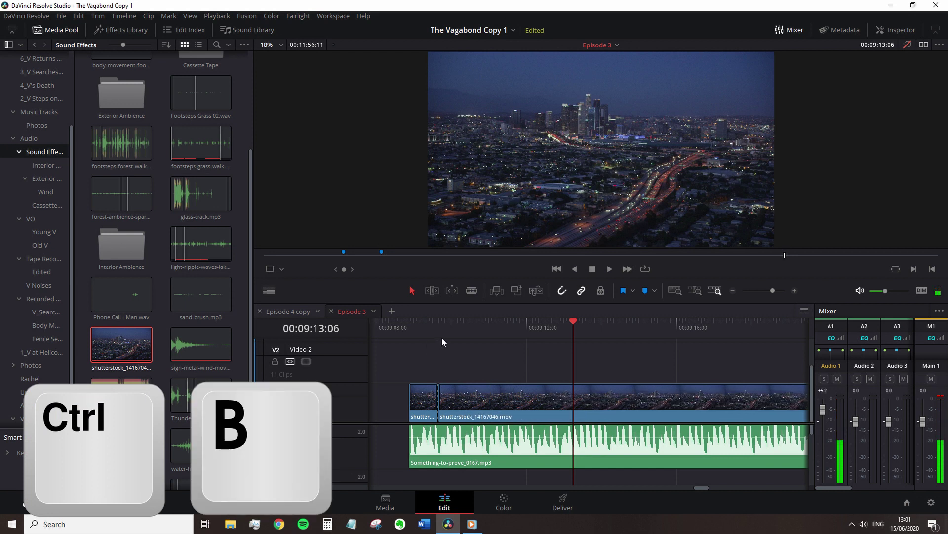
key("ctrl+b")
left_click_drag(442, 331, 416, 328)
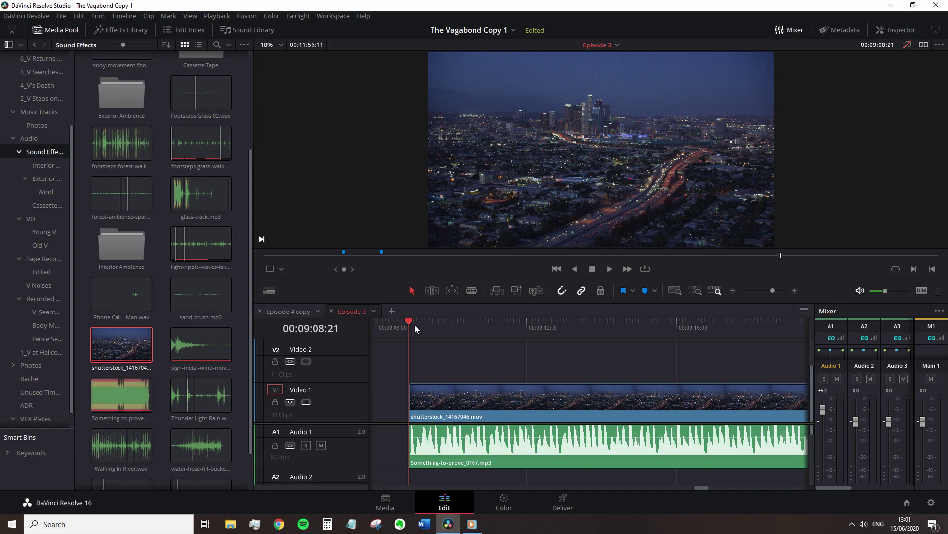
- Play the drone clip and split it and its music four times with Ctrl+B
key("space")
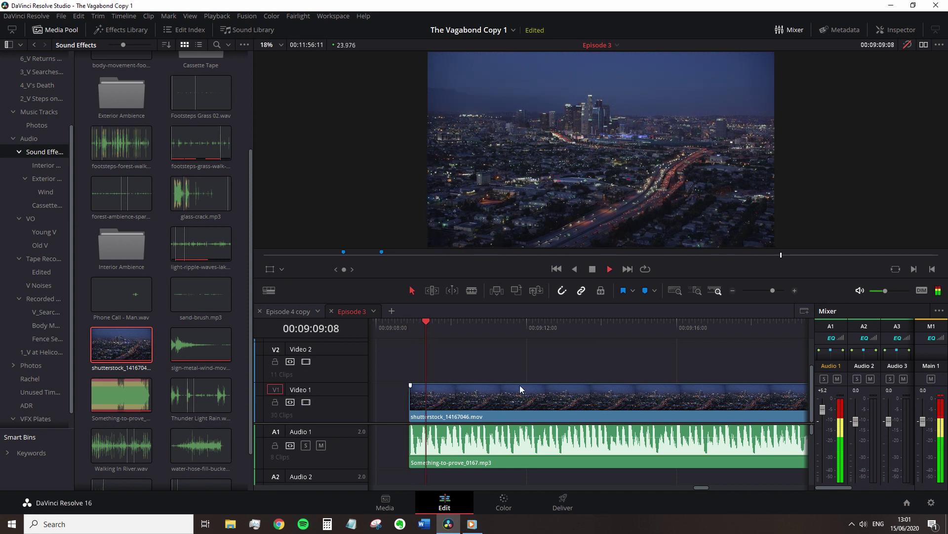
key("ctrl+b")
key("ctrl+b")
key("ctrl+b")
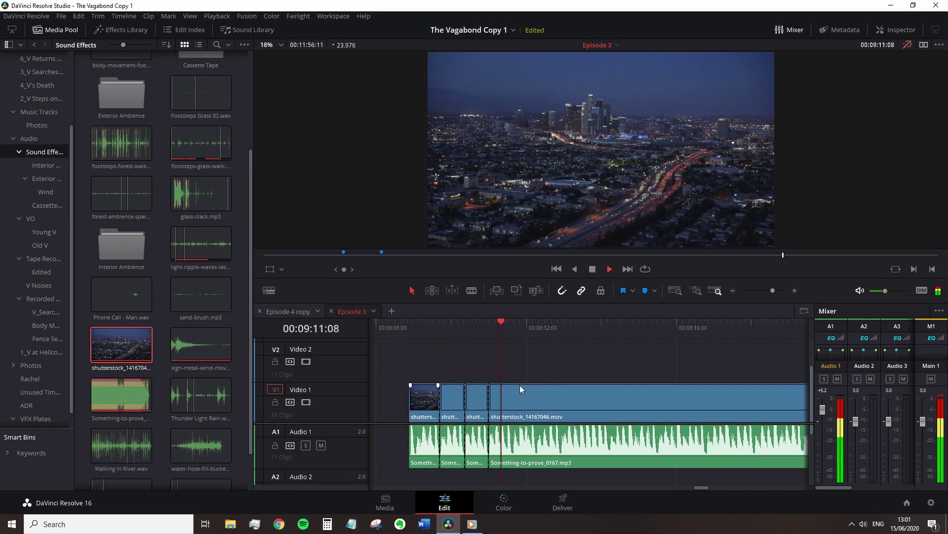
key("ctrl+b")
key("ctrl+b")
key("ctrl+b")
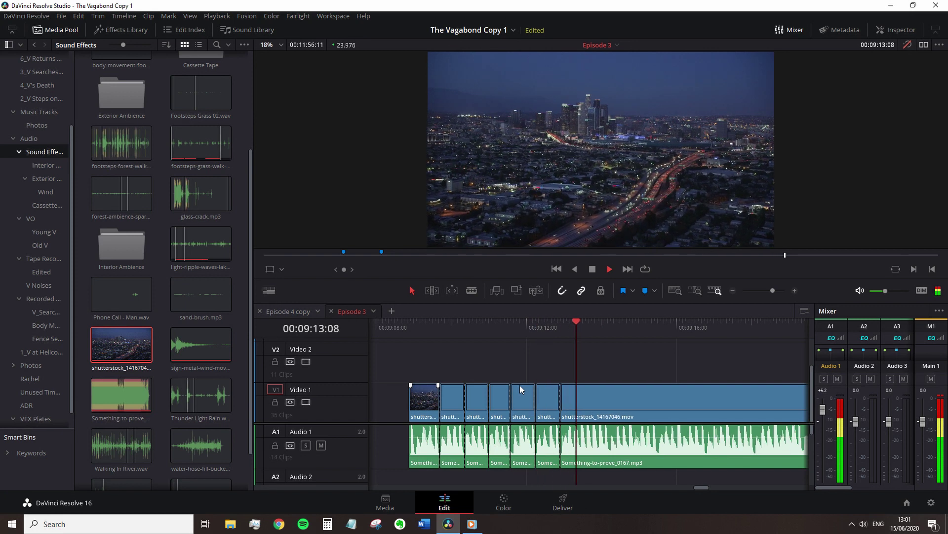
key("ctrl+b")
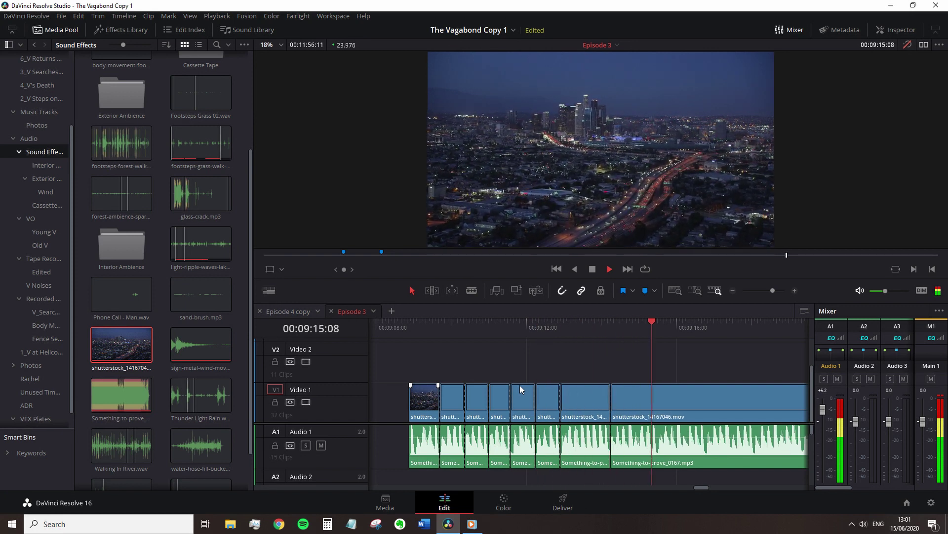
key("ctrl+b")
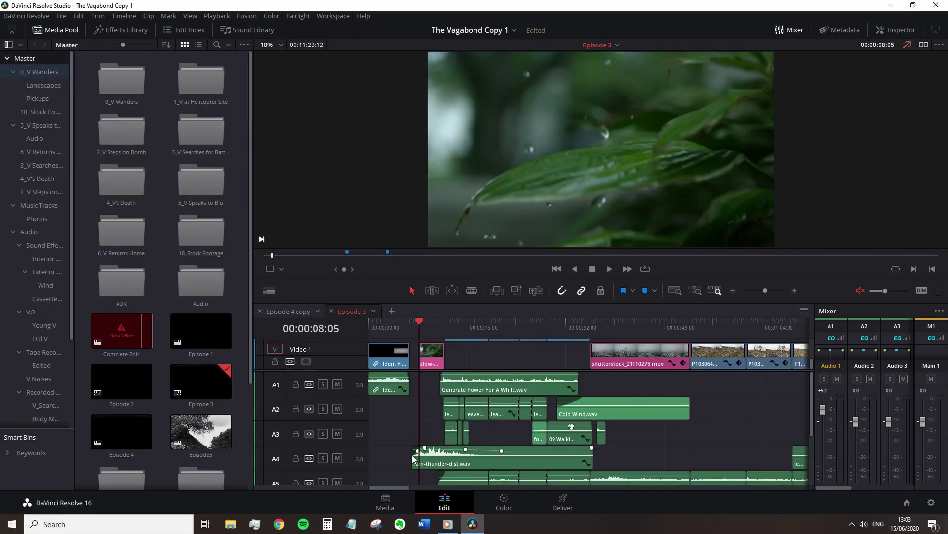
scroll(408, 454, "down", 2)
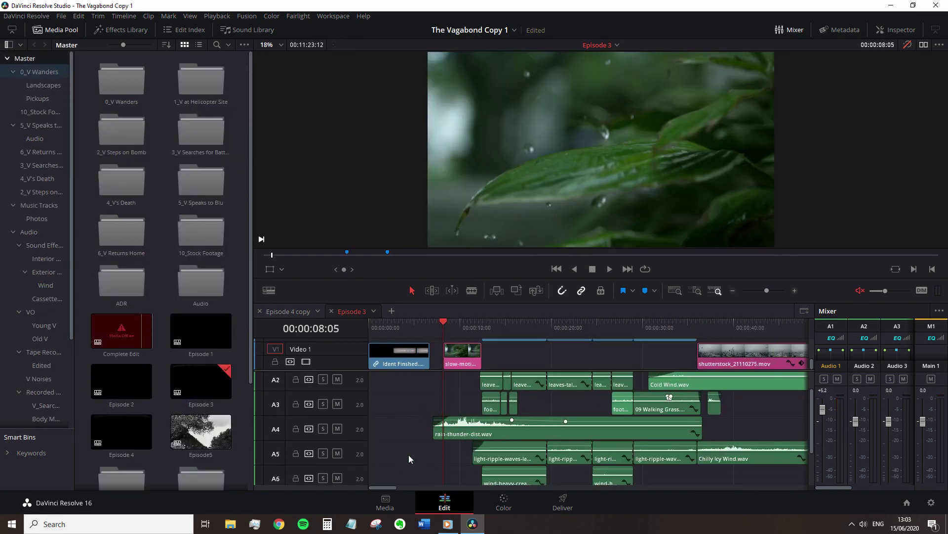
scroll(409, 455, "down", 2)
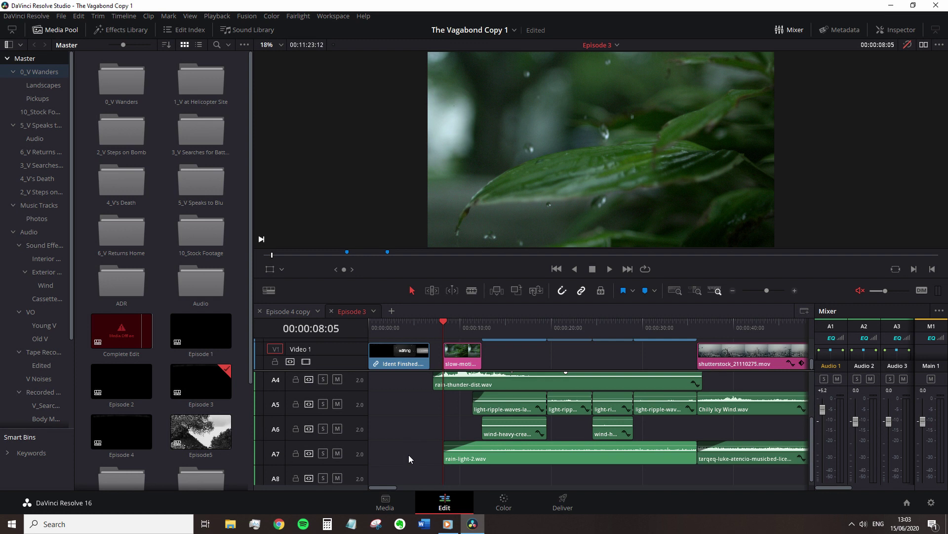
scroll(408, 458, "up", 2)
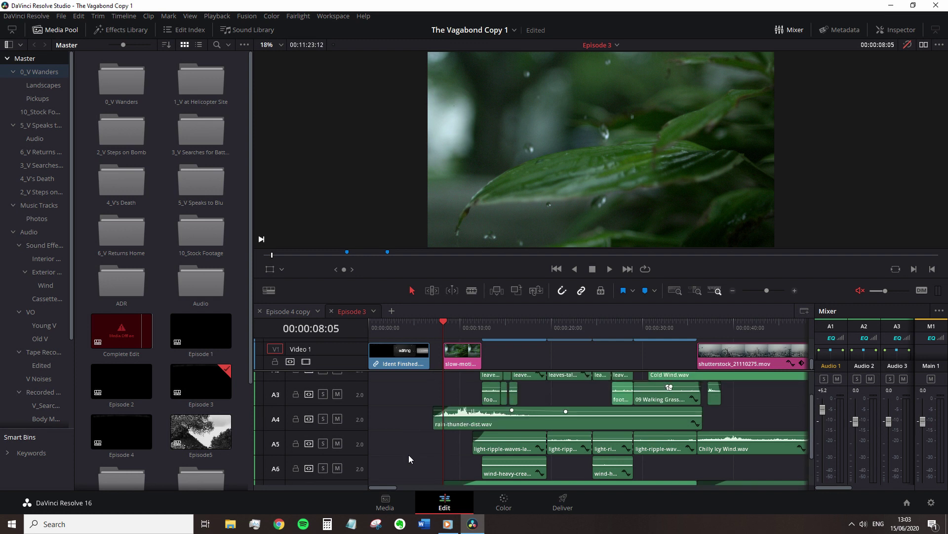
- Ripple delete the 08:05–12:05 range, undo it, and clear the in and out marks
key("i")
left_click(481, 327)
key("o")
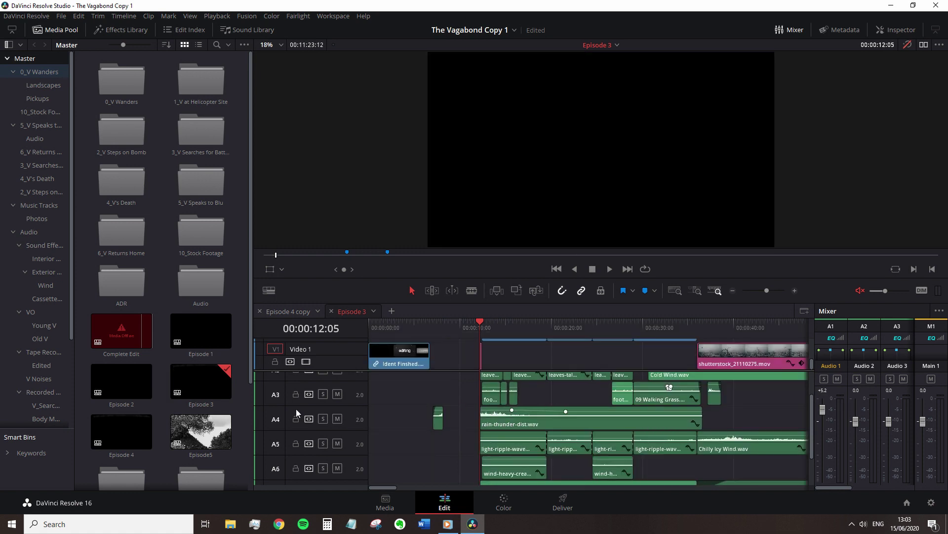
key("Delete")
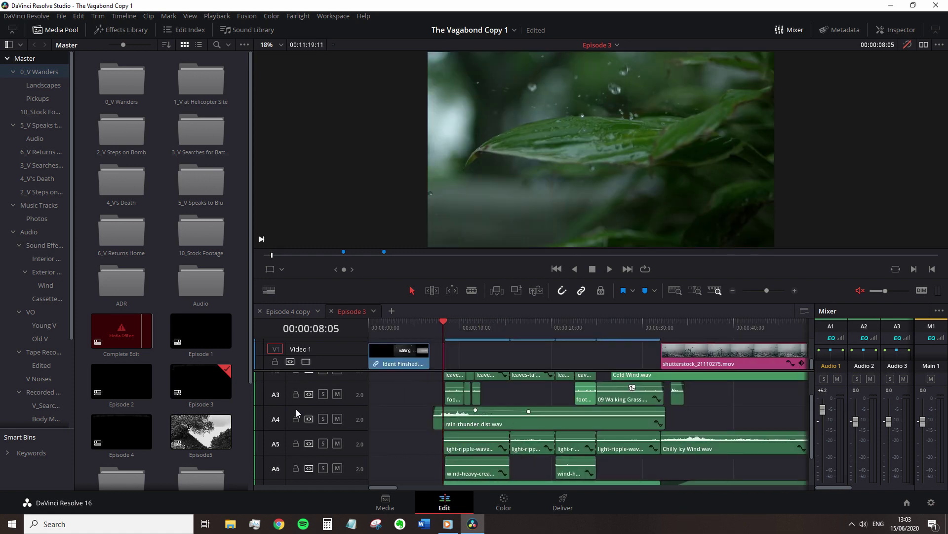
key("ctrl+z")
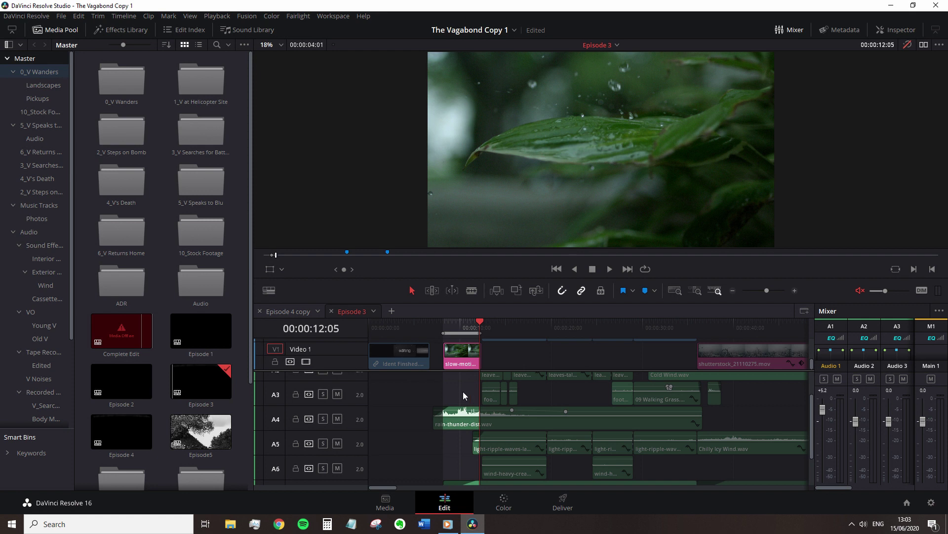
key("alt+x")
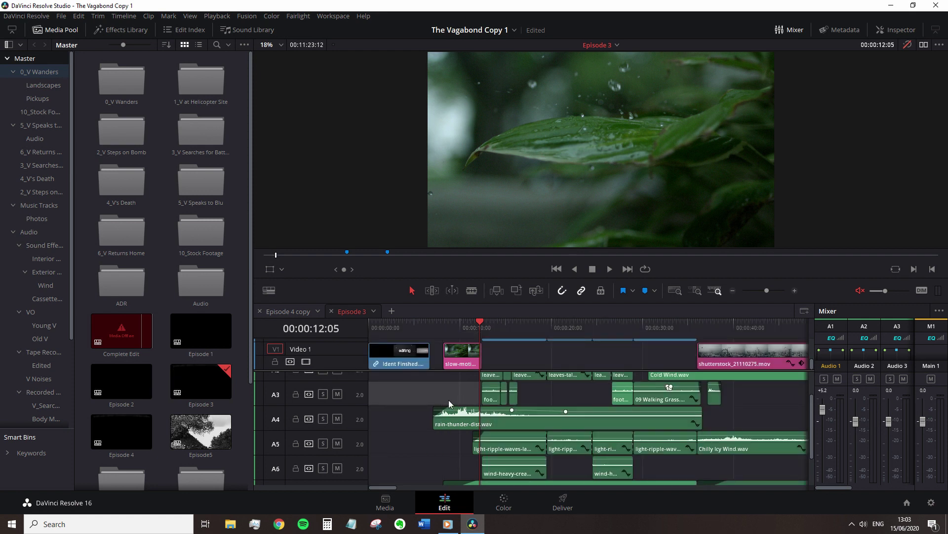
- Jump to the slow-motion clip, preview it, and mark its range with Shift+A
key("Up")
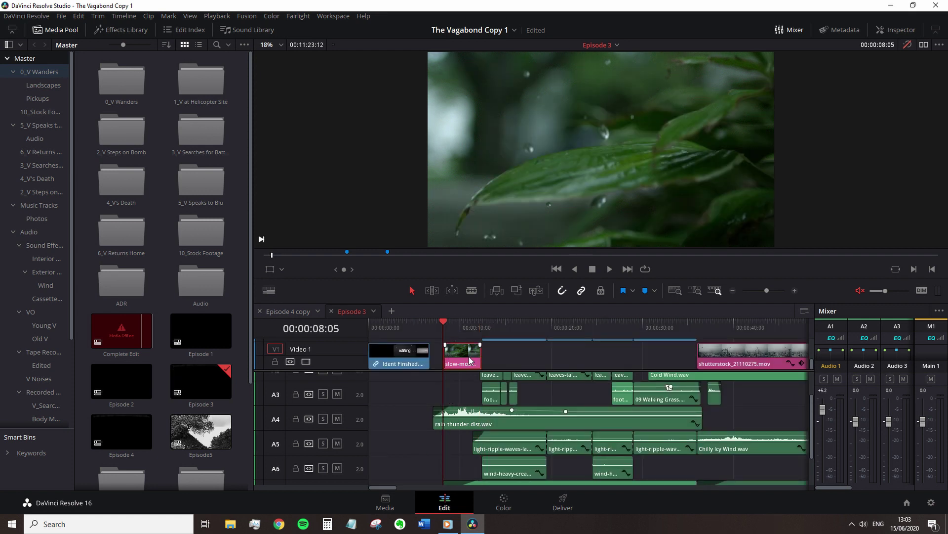
mouse_move(454, 338)
left_mouse_down()
mouse_move(468, 324)
mouse_move(445, 324)
left_mouse_up()
key("shift")
key("shift+a")
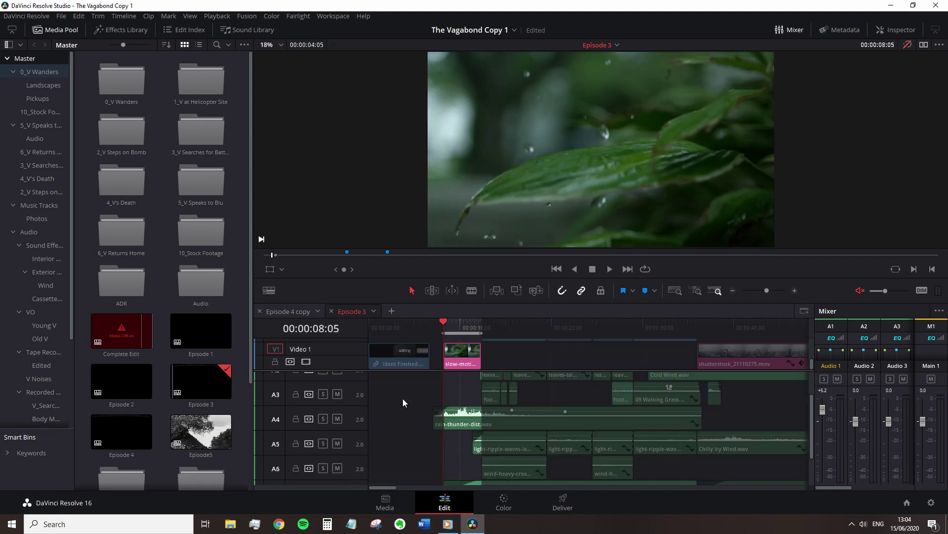
- Mark an in–out range on the foo clip with X, then clear it with Alt+X
left_click(493, 402)
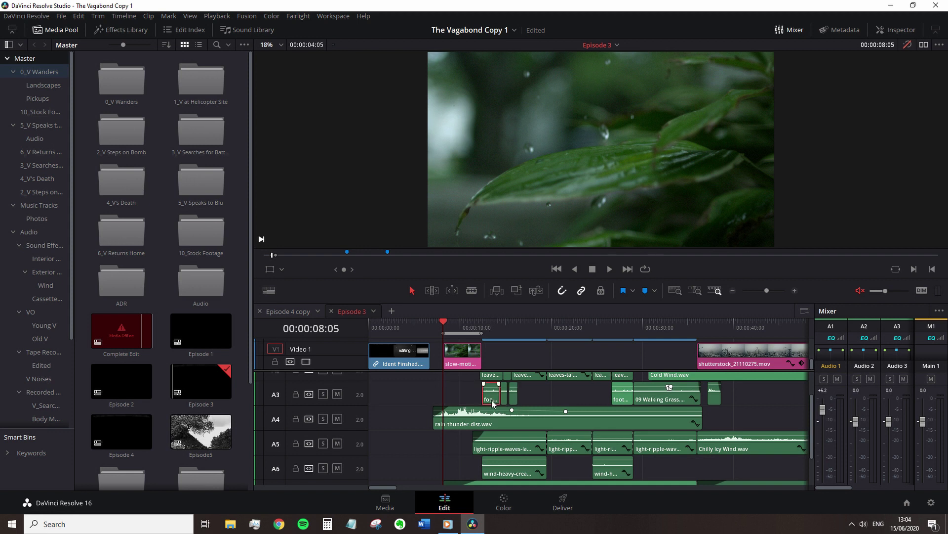
key("x")
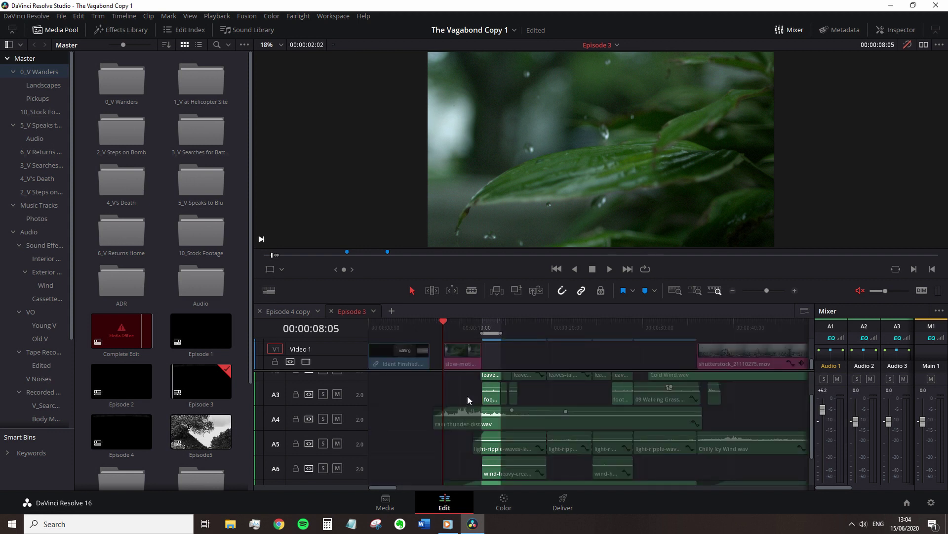
key("alt+x")
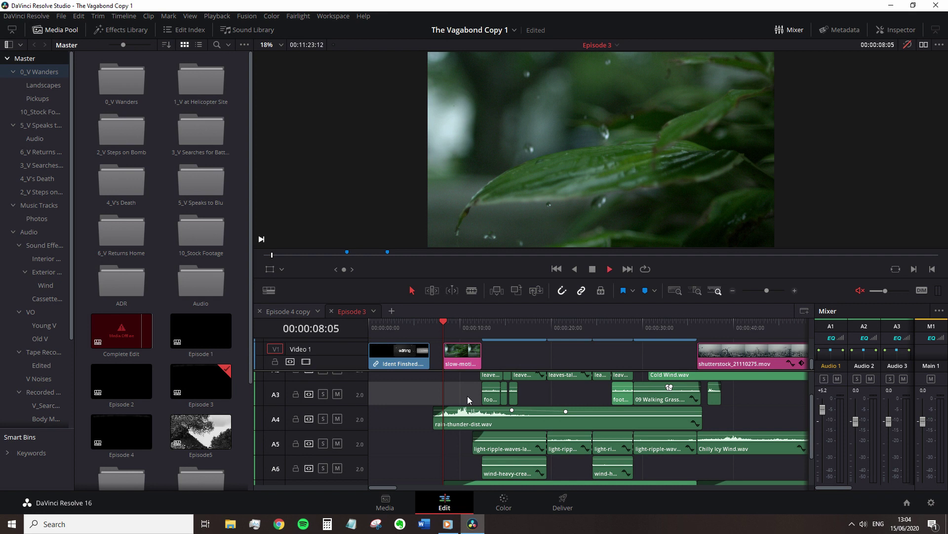
scroll(467, 400, "up", 2)
- Play from about 12 seconds, scrub back to 00:00:12:10, then return to the slow-motion clip start
left_click(490, 334)
key("space")
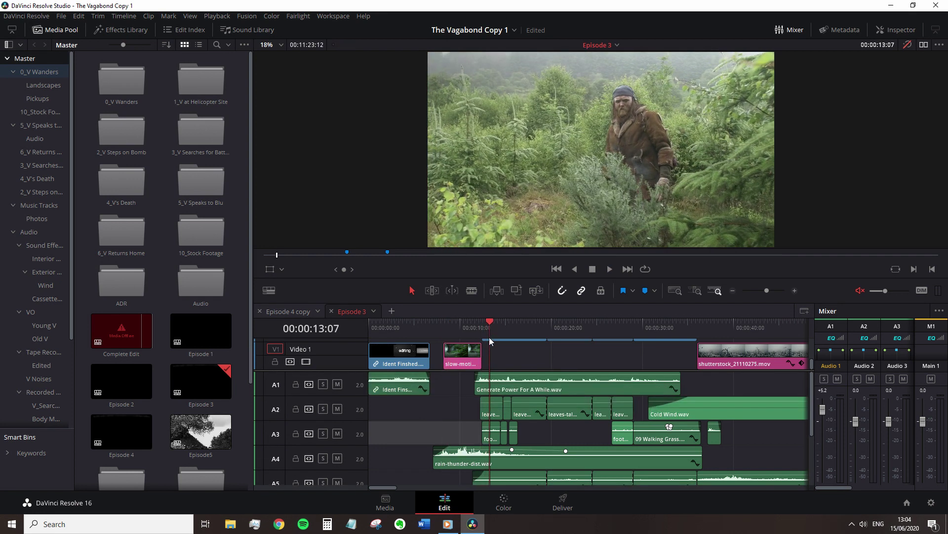
mouse_move(489, 337)
left_mouse_down()
mouse_move(477, 335)
mouse_move(488, 326)
left_mouse_up()
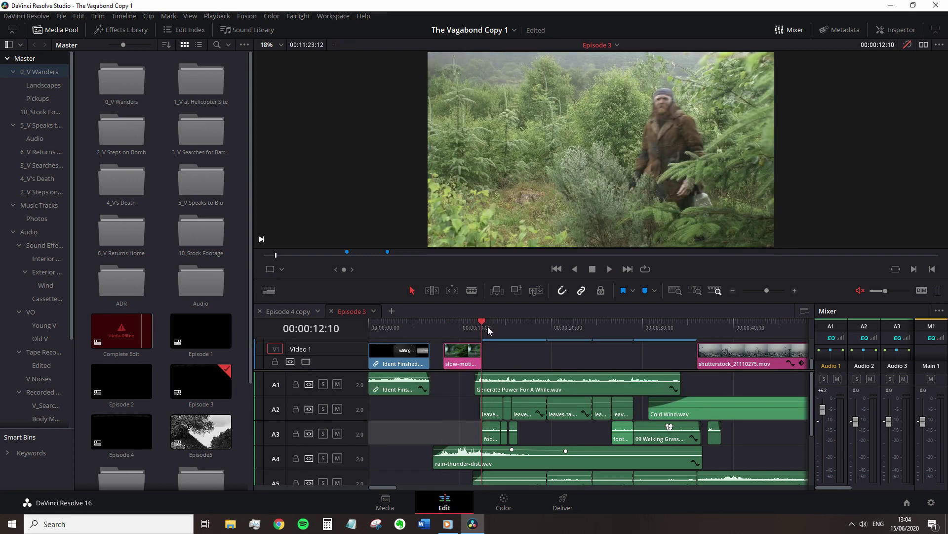
left_click(444, 327)
scroll(467, 401, "down", 2)
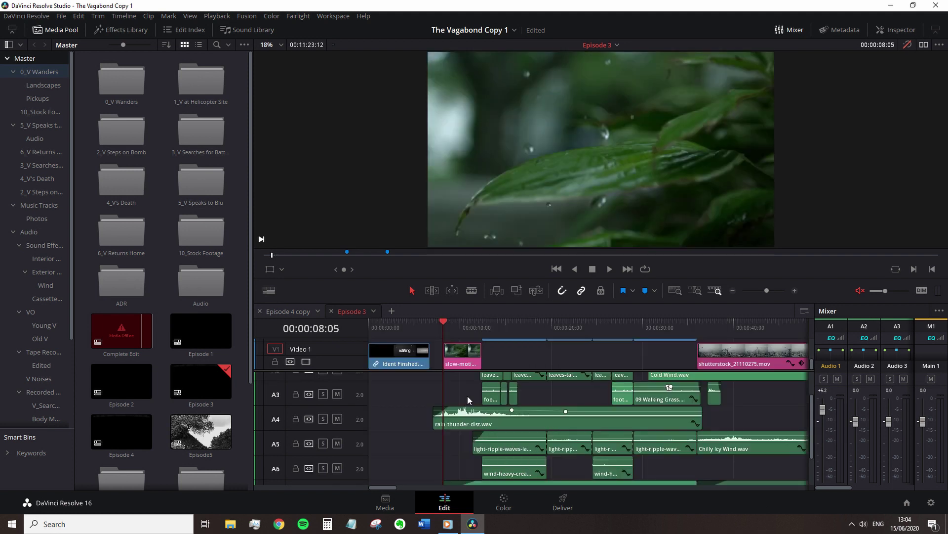
- Play and stop at about 12 seconds, scrub back to 00:00:12:10, and play again
key("space")
scroll(467, 400, "up", 2)
left_click(490, 334)
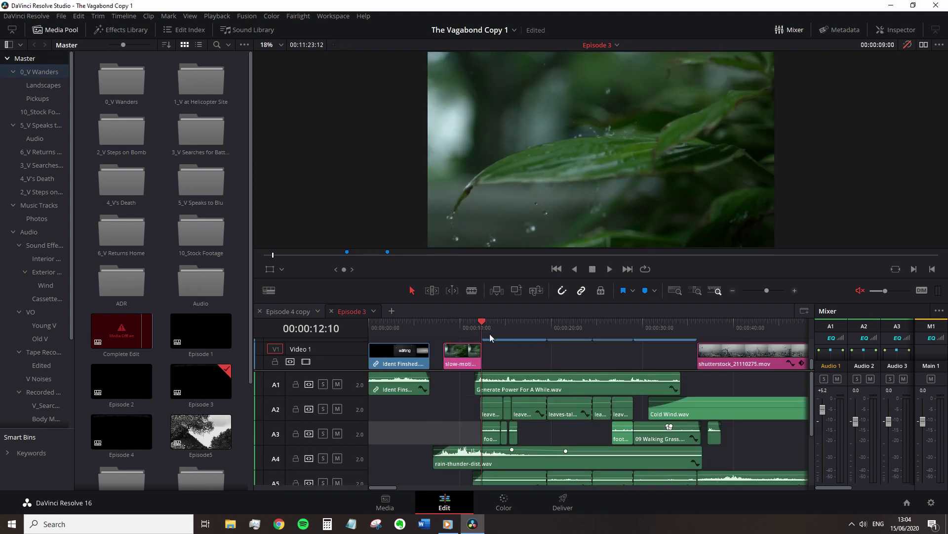
key("space")
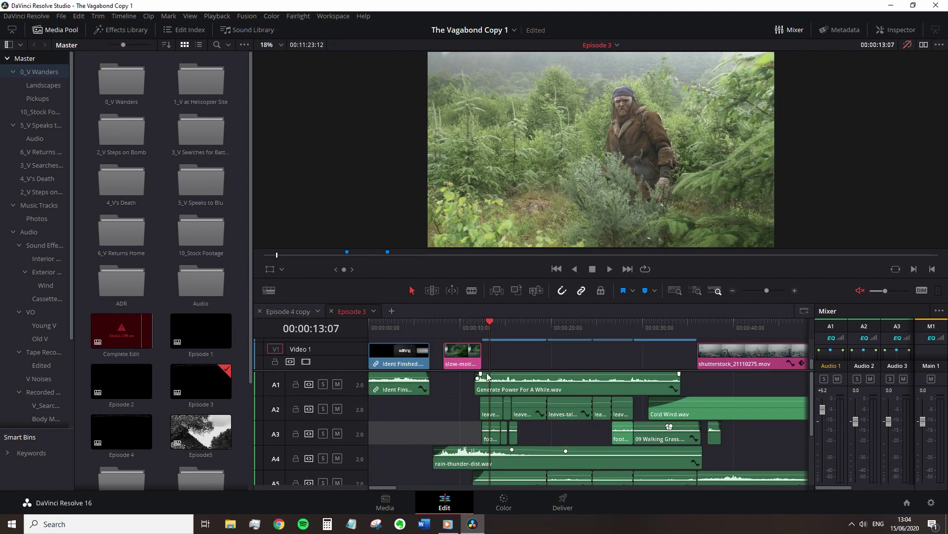
mouse_move(490, 333)
left_mouse_down()
mouse_move(477, 335)
mouse_move(488, 327)
left_mouse_up()
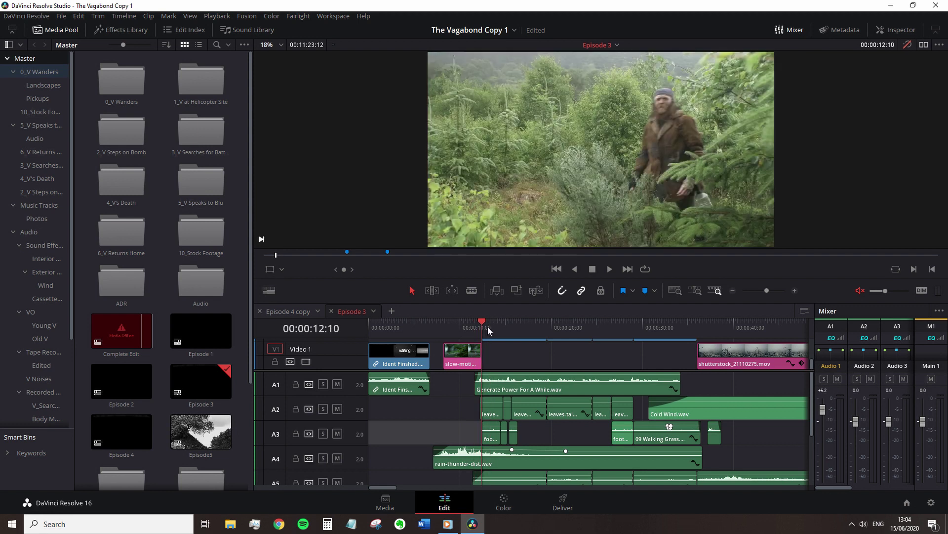
key("space")
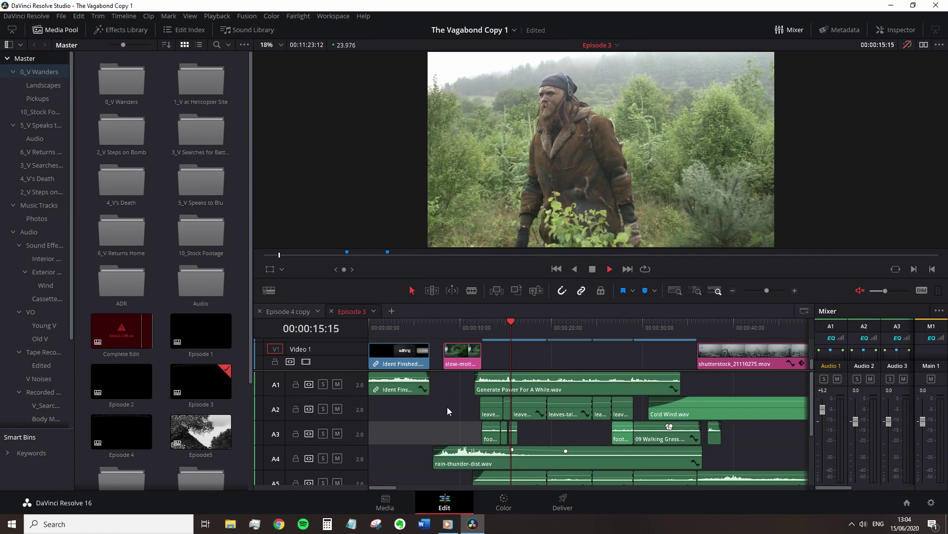
- Stop and restart playback, manually returning the playhead to 00:00:12:10 each time
key("space")
left_click_drag(501, 333, 486, 333)
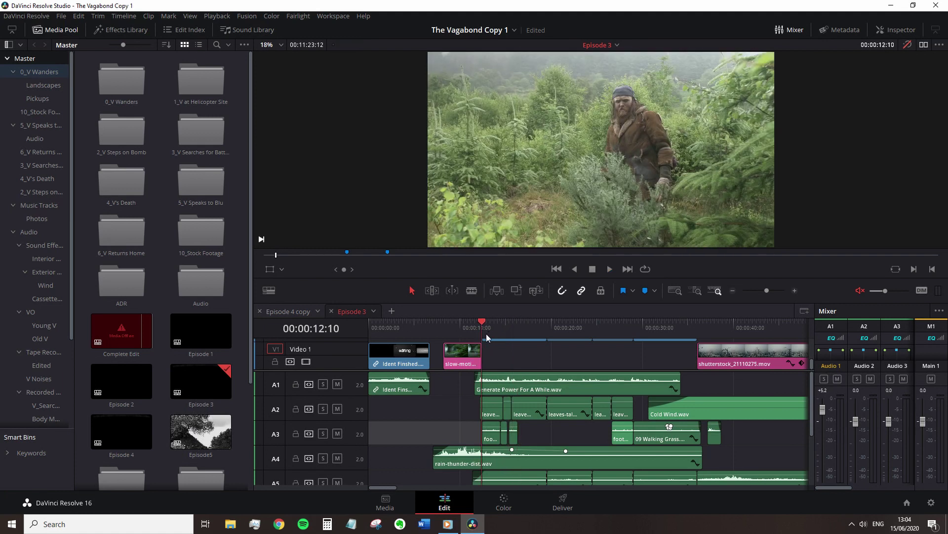
key("space")
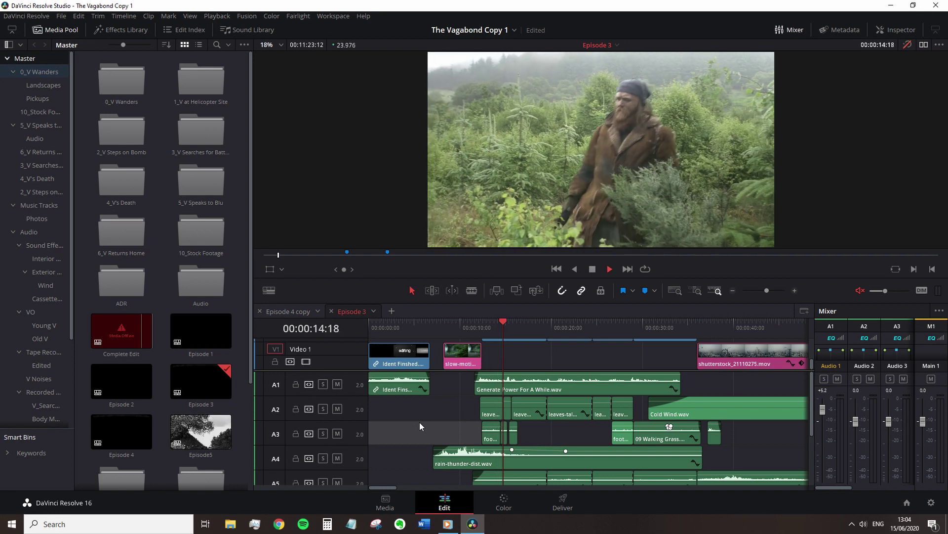
key("space")
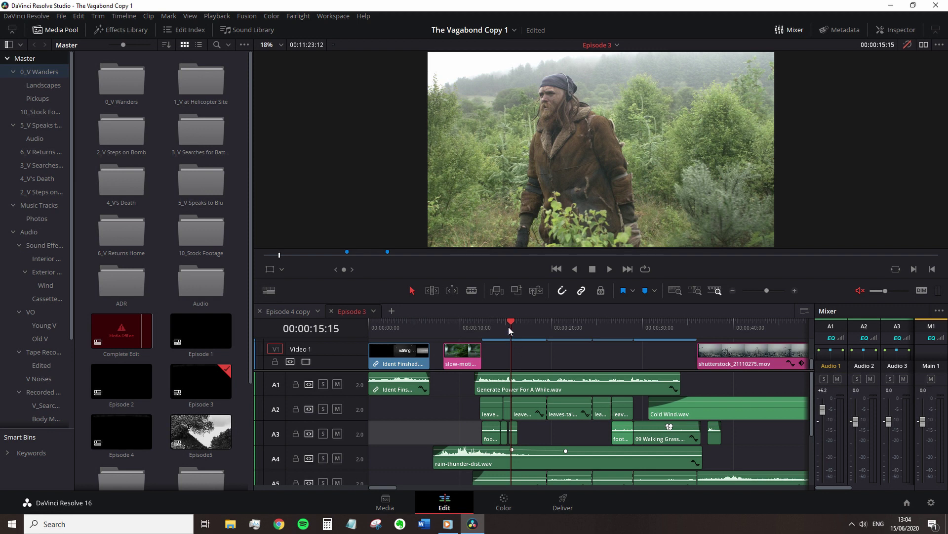
left_click(483, 327)
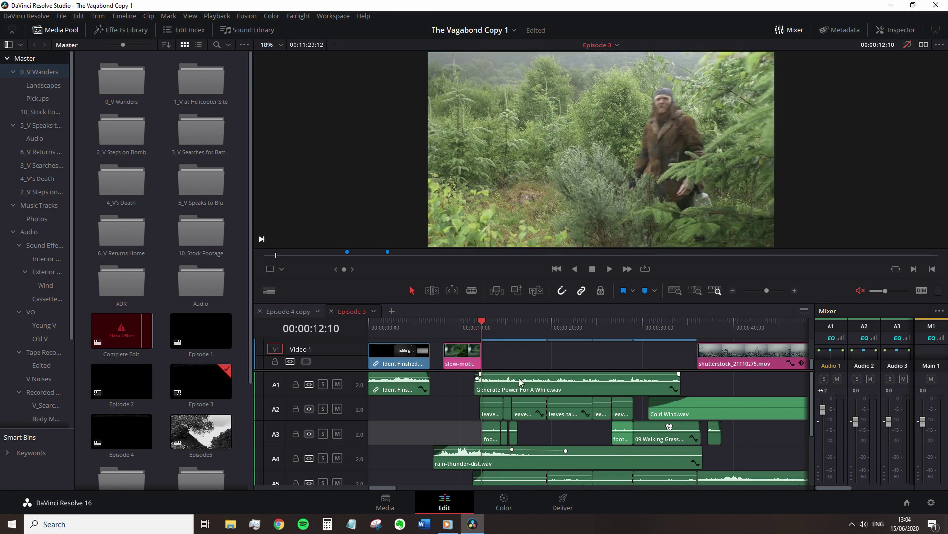
- Turn on Stop and Go to Last Position (Alt+K) and confirm stops return to 00:00:12:10
key("alt+k")
key("space")
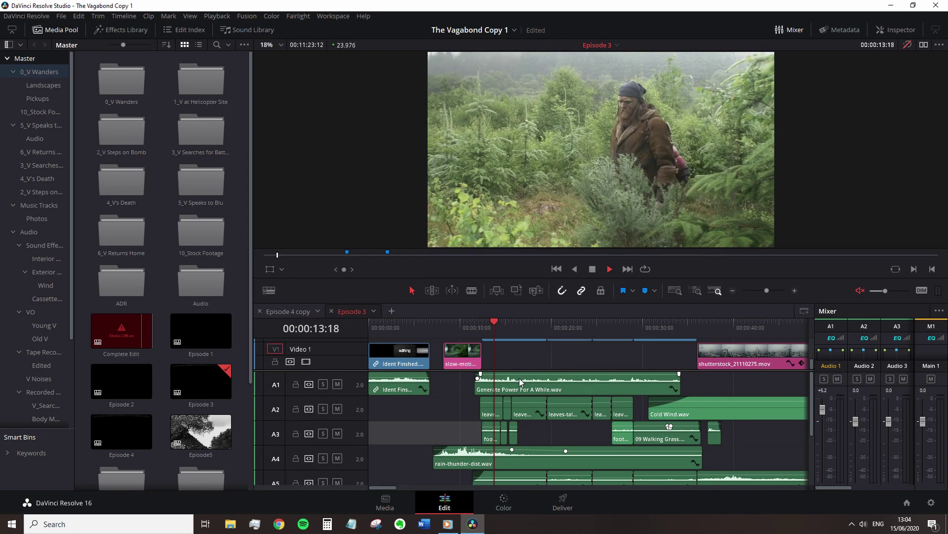
key("space")
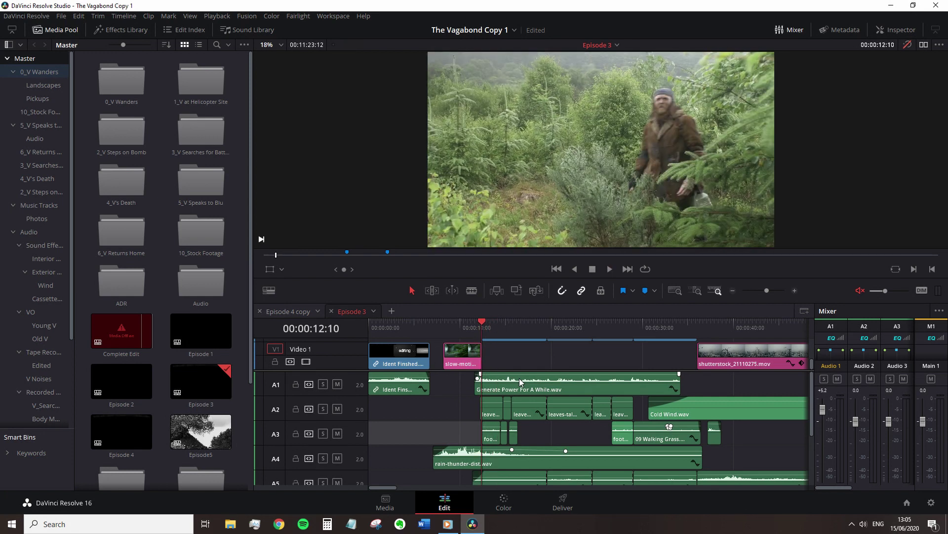
key("space")
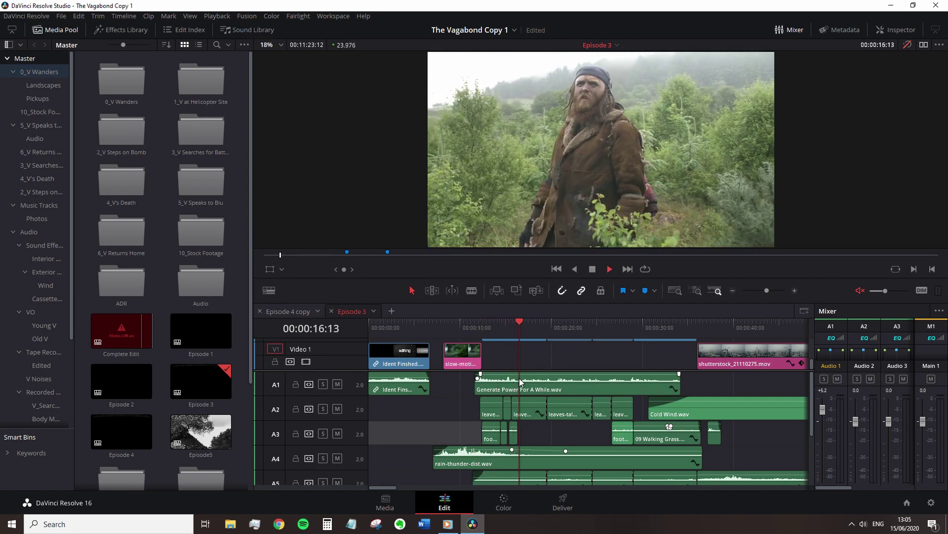
key("space")
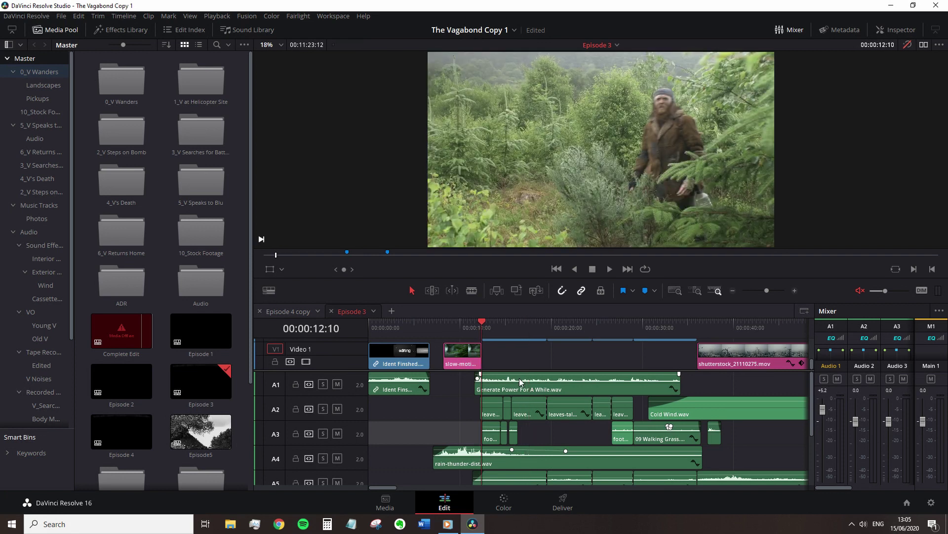
key("space")
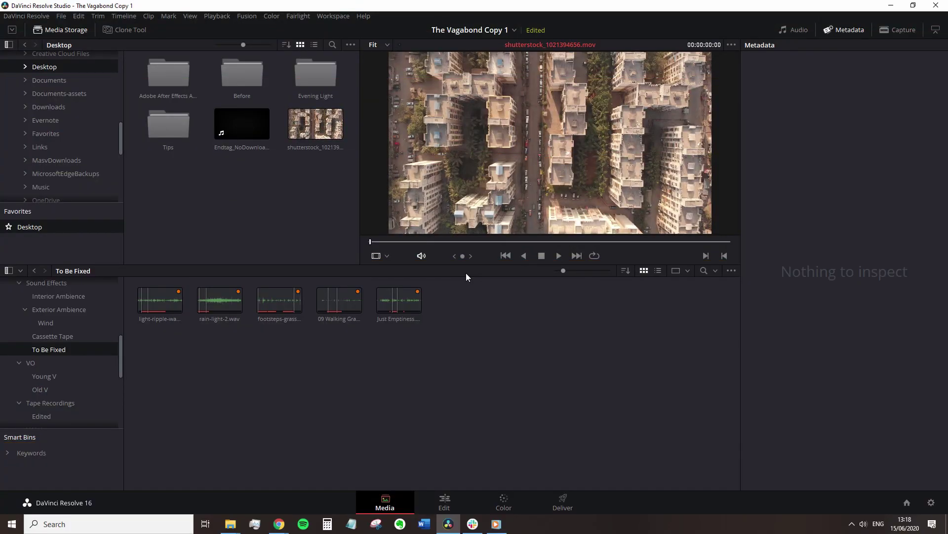
- Select shutterstock_1021394656.mov in Media Storage and scrub its footage to find the subclip end
left_click(314, 128)
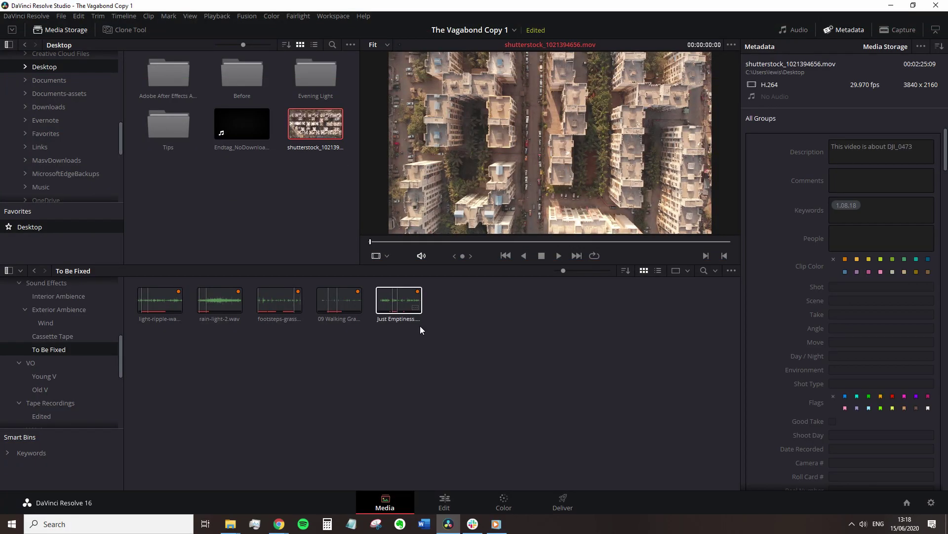
mouse_move(377, 252)
left_mouse_down()
mouse_move(648, 238)
mouse_move(370, 238)
left_mouse_up()
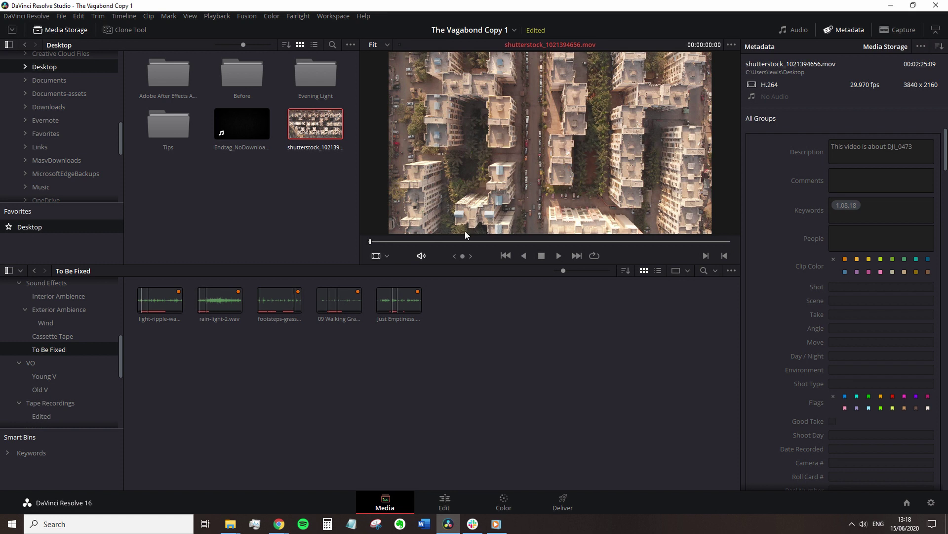
left_click_drag(456, 242, 522, 241)
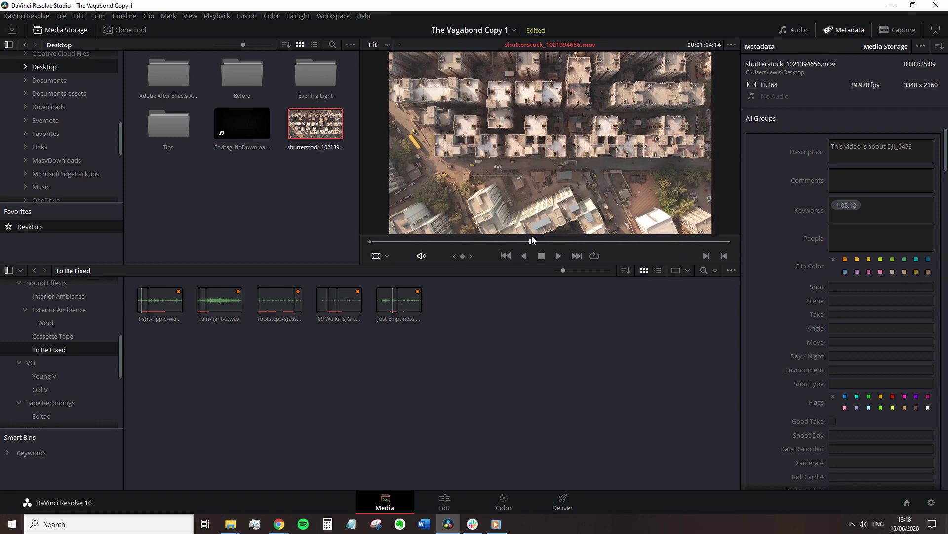
mouse_move(522, 241)
left_mouse_down()
mouse_move(539, 241)
mouse_move(364, 240)
left_mouse_up()
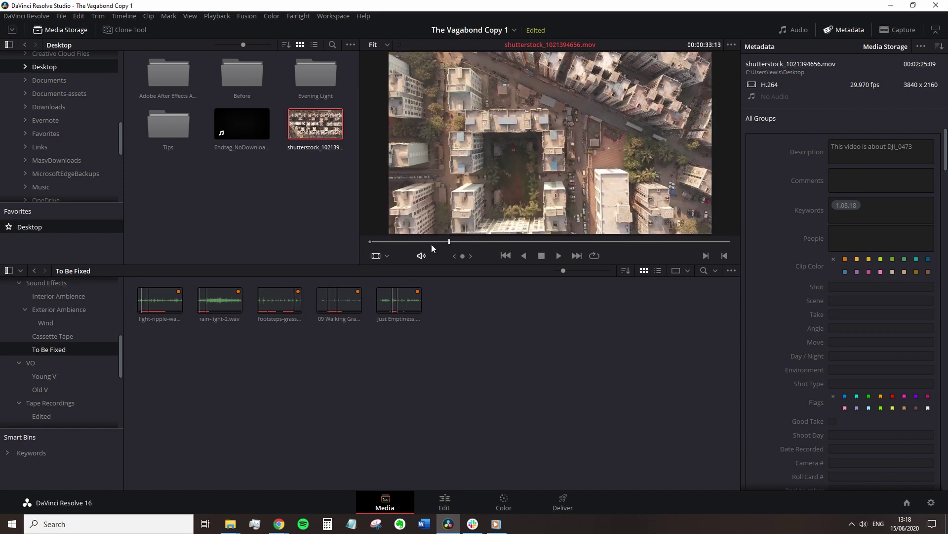
left_click_drag(363, 241, 375, 246)
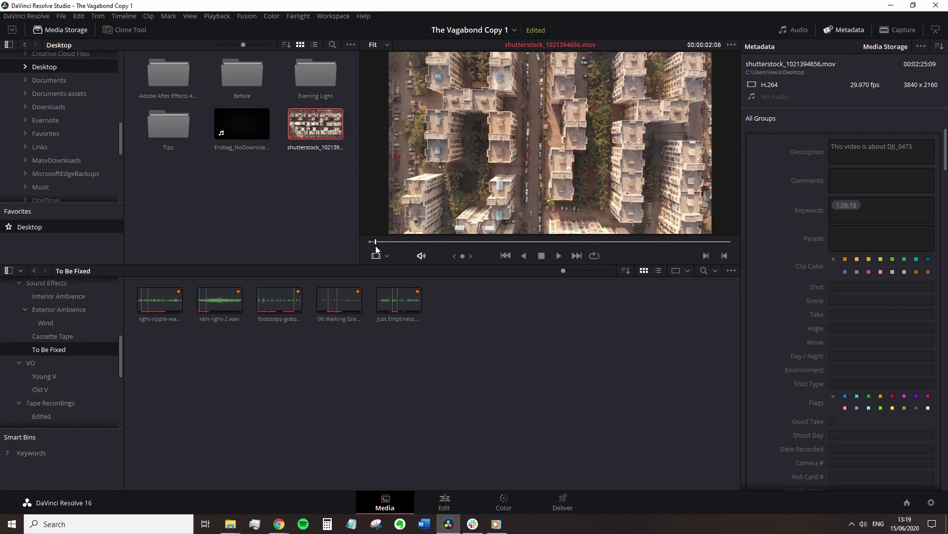
left_click_drag(378, 245, 388, 244)
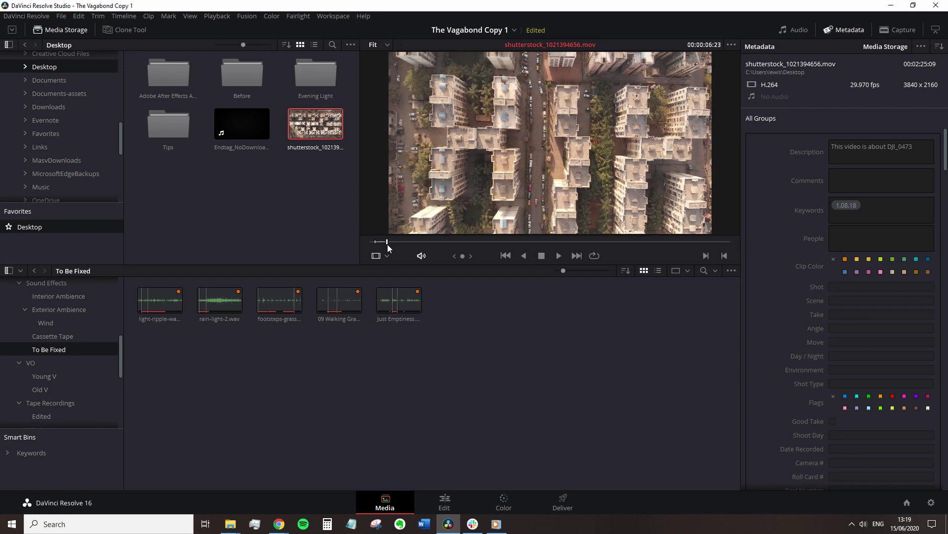
- Create a subclip from the marked start of the drone clip, then preview and play it
right_click(381, 242)
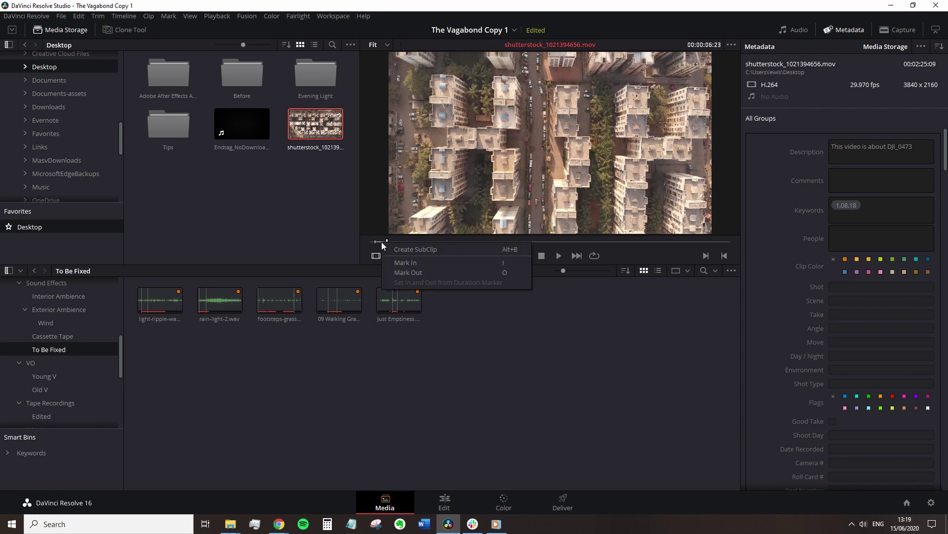
left_click(408, 251)
left_click(456, 301)
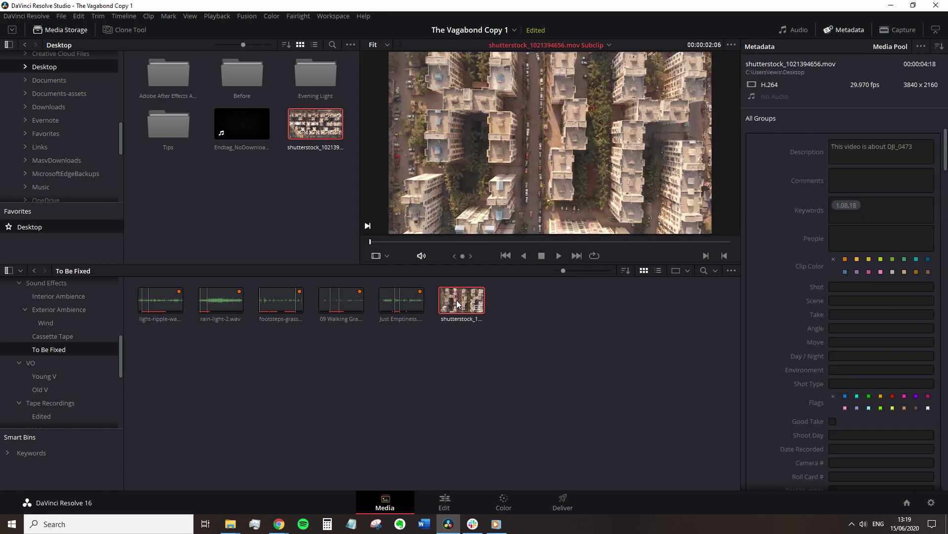
left_click_drag(374, 240, 319, 193)
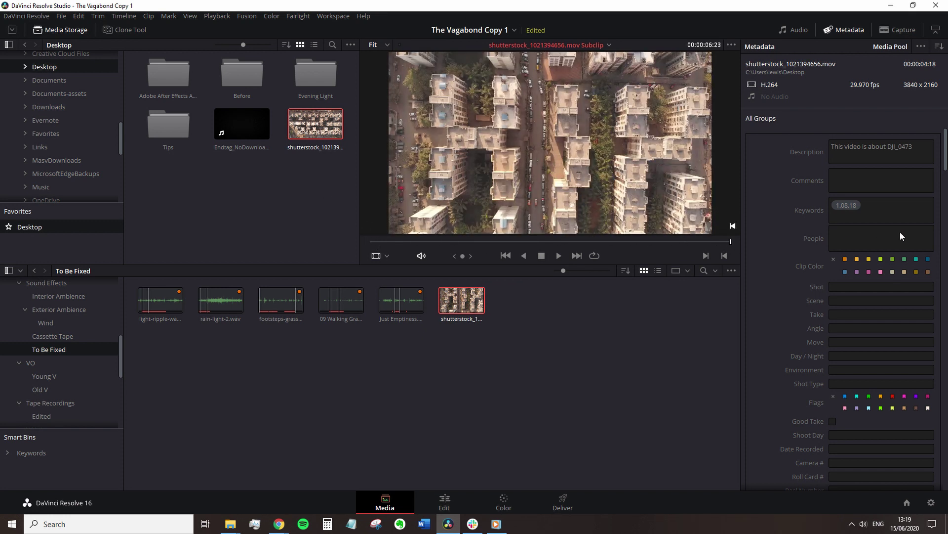
key("space")
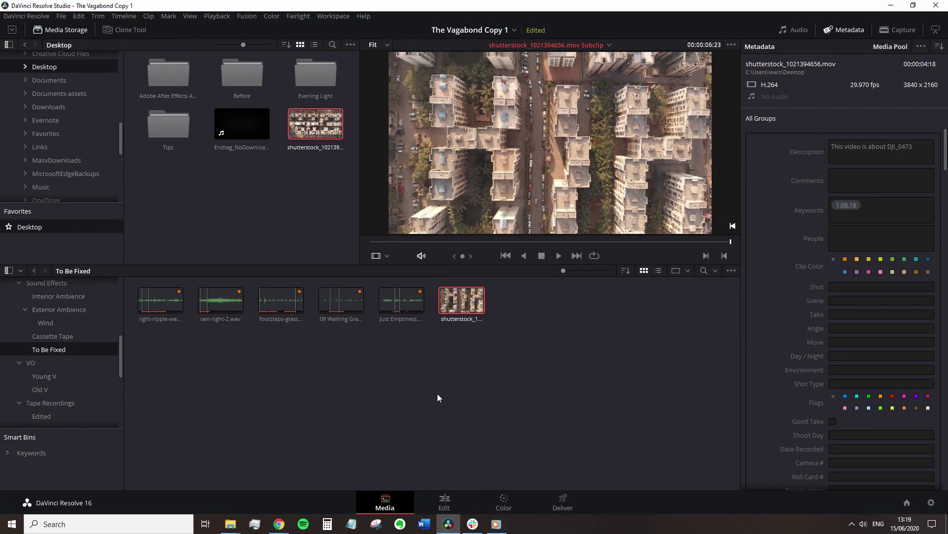
left_click(452, 504)
scroll(564, 457, "down", 4)
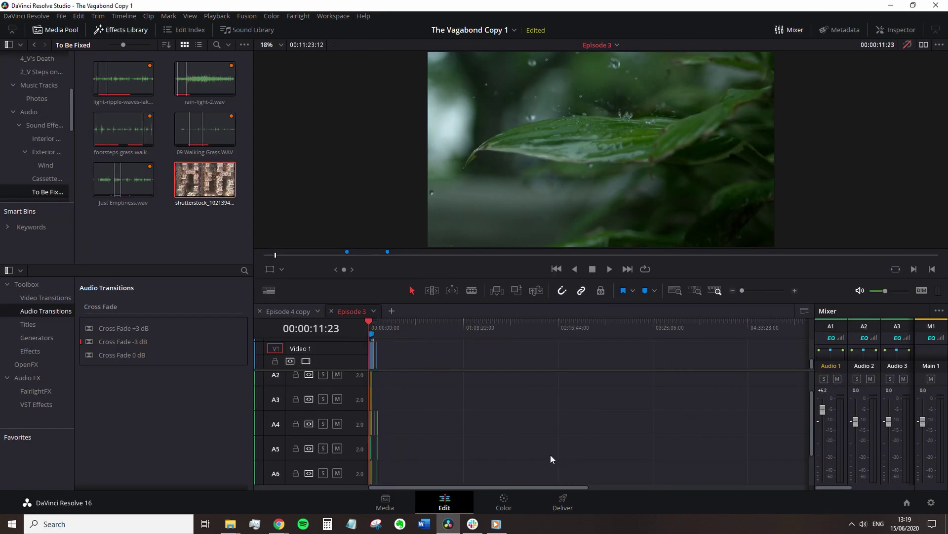
- Place the aerial subclip on Episode 3's Video 1, slide it left and select it
mouse_move(212, 196)
left_mouse_down()
mouse_move(397, 359)
mouse_move(407, 349)
left_mouse_up()
left_click(413, 319)
scroll(411, 376, "up", 5)
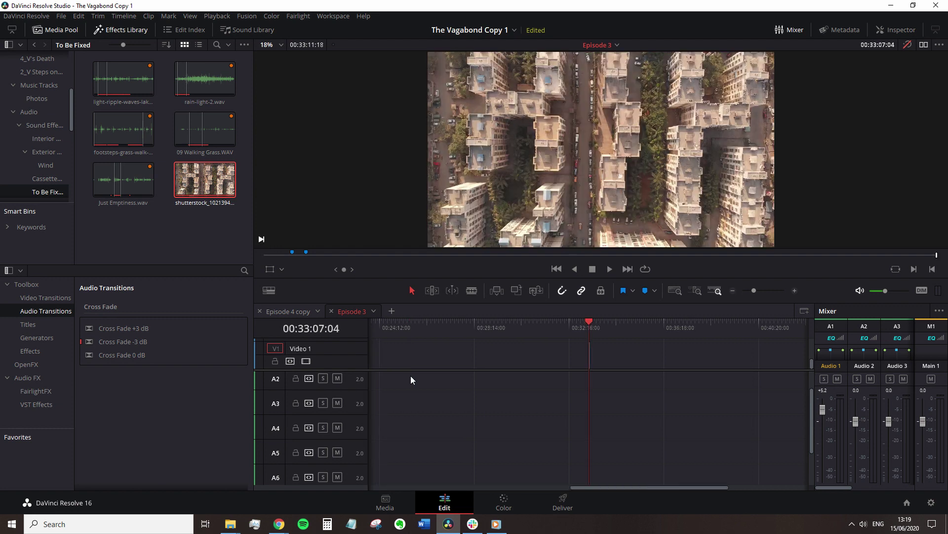
scroll(408, 407, "down", 3)
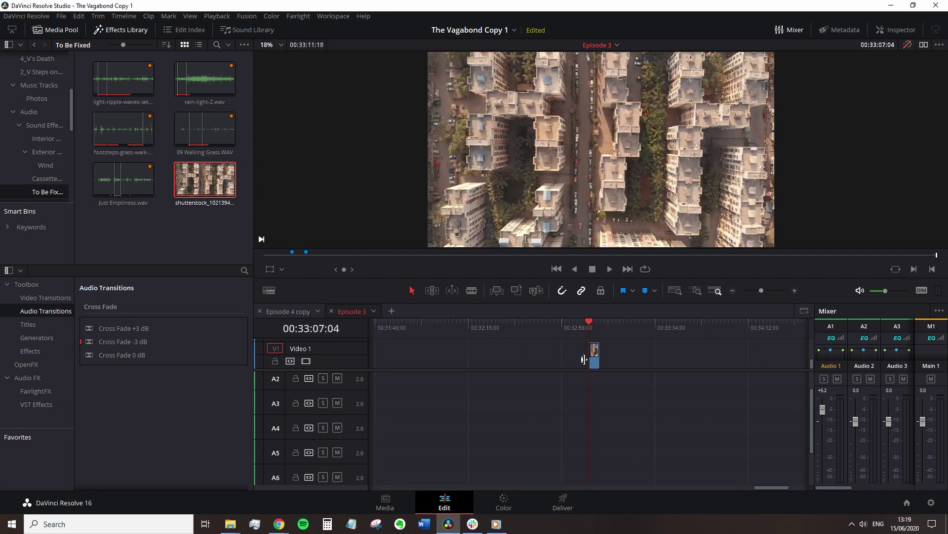
left_click_drag(597, 361, 510, 362)
left_click(502, 323)
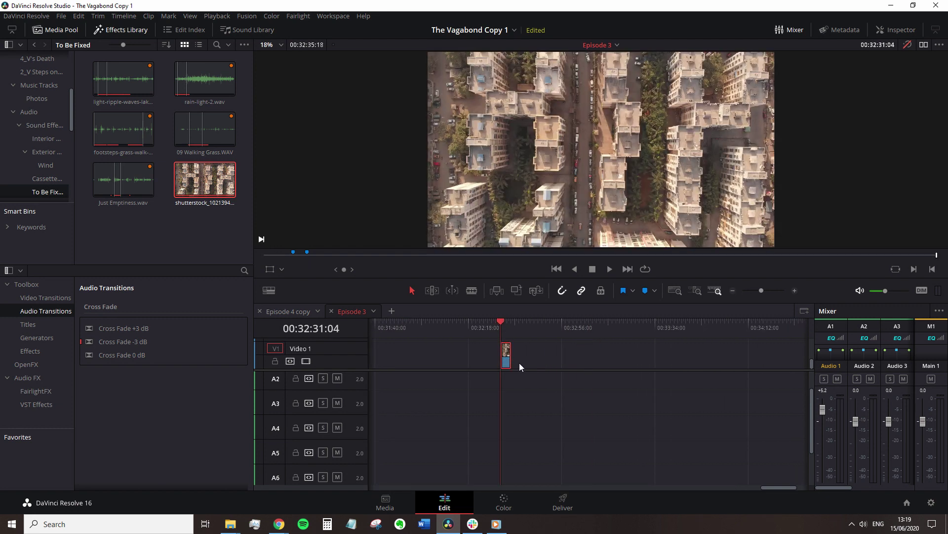
scroll(587, 386, "up", 2)
scroll(588, 384, "up", 2)
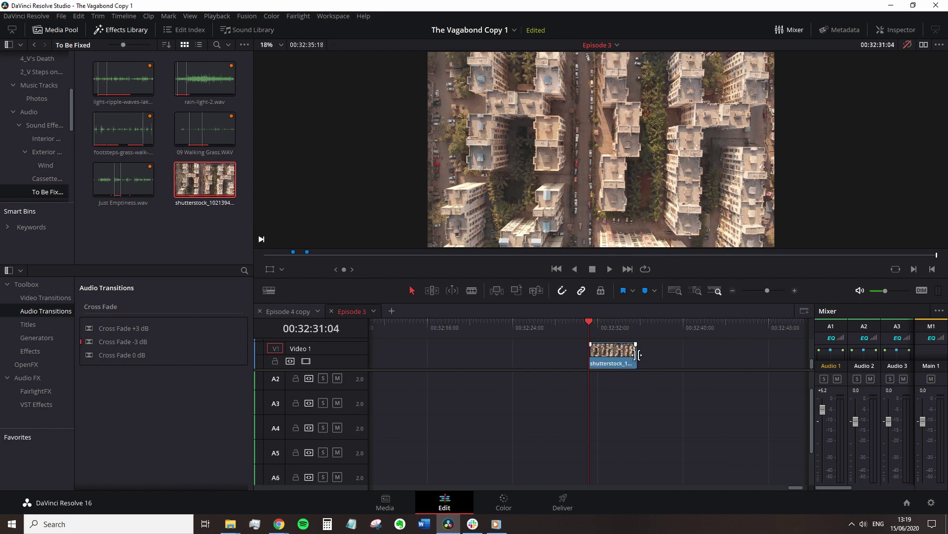
left_click_drag(639, 355, 630, 359)
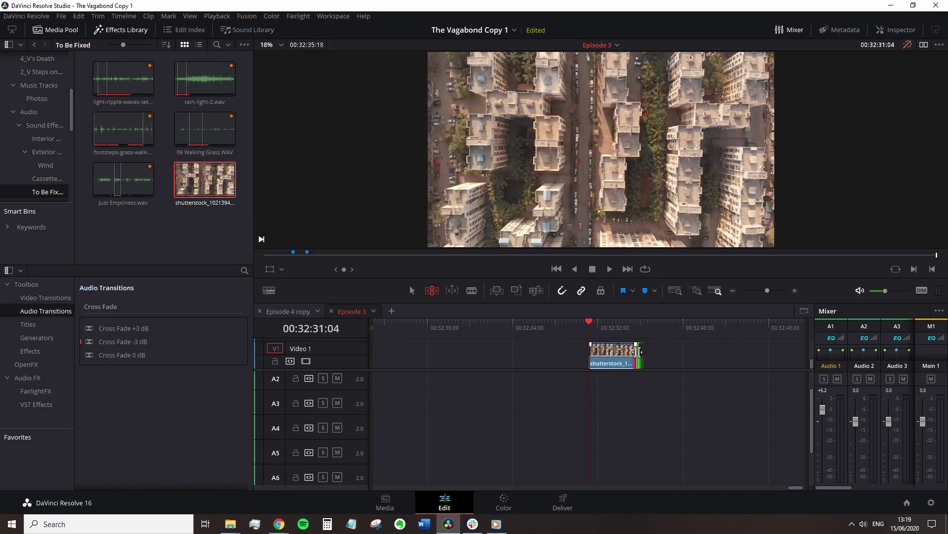
left_click(627, 351)
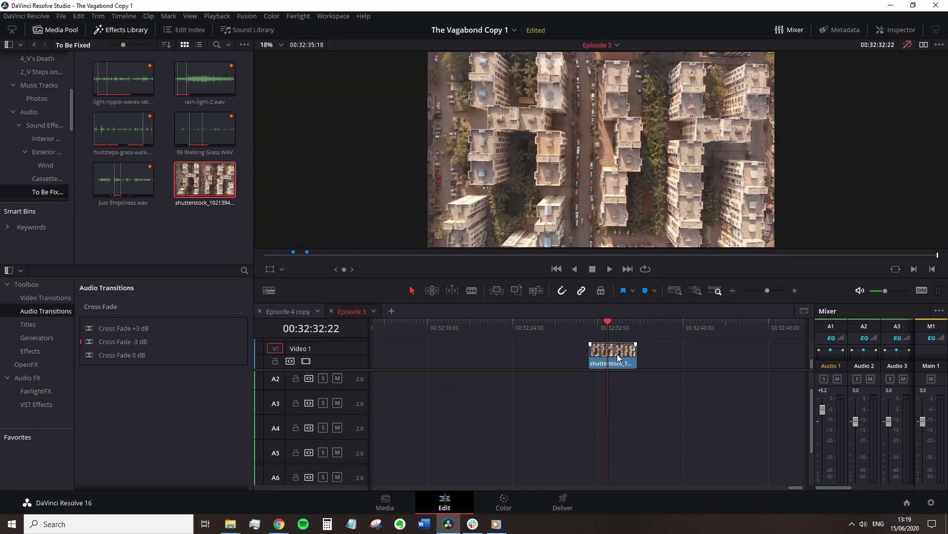
right_click(617, 354)
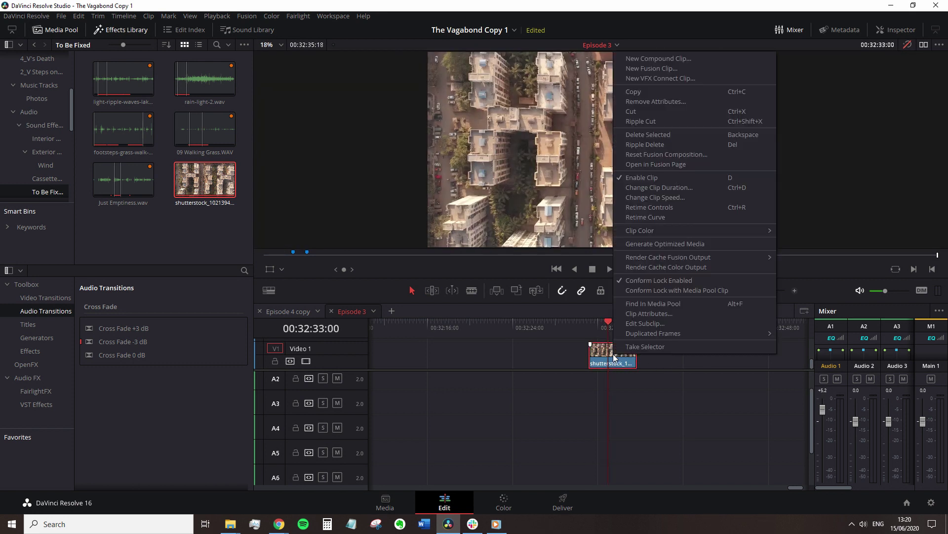
- Extend the timeline subclip with a later New Subclip Ends time in Edit Subclip
left_click(660, 325)
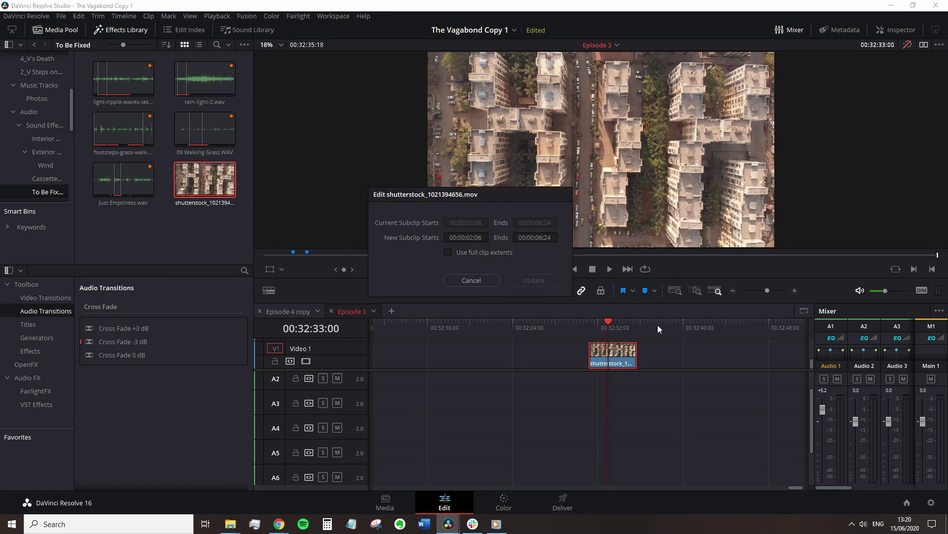
left_click(548, 237)
type("12")
key("Return")
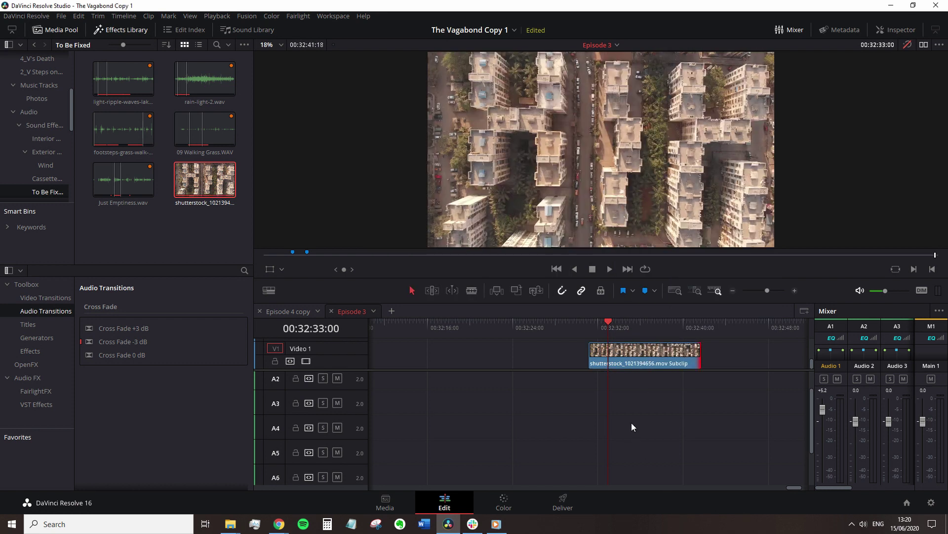
- Undo the extension, then reopen Edit Subclip and apply Update
key("ctrl+z")
right_click(611, 355)
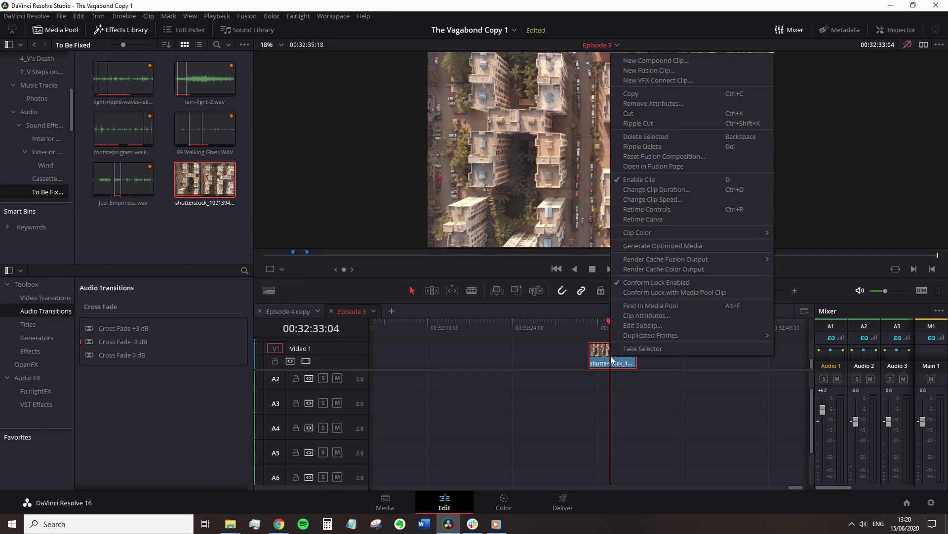
left_click(663, 326)
left_click(530, 284)
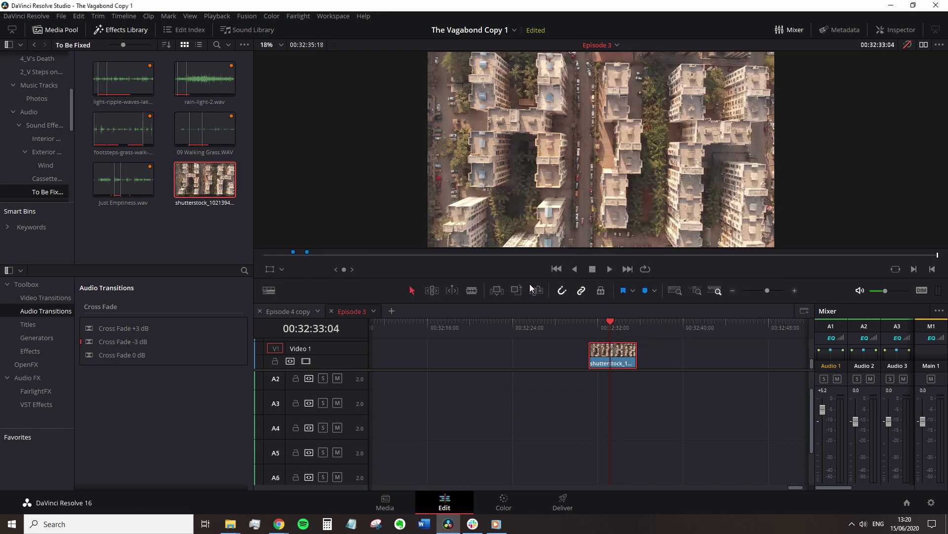